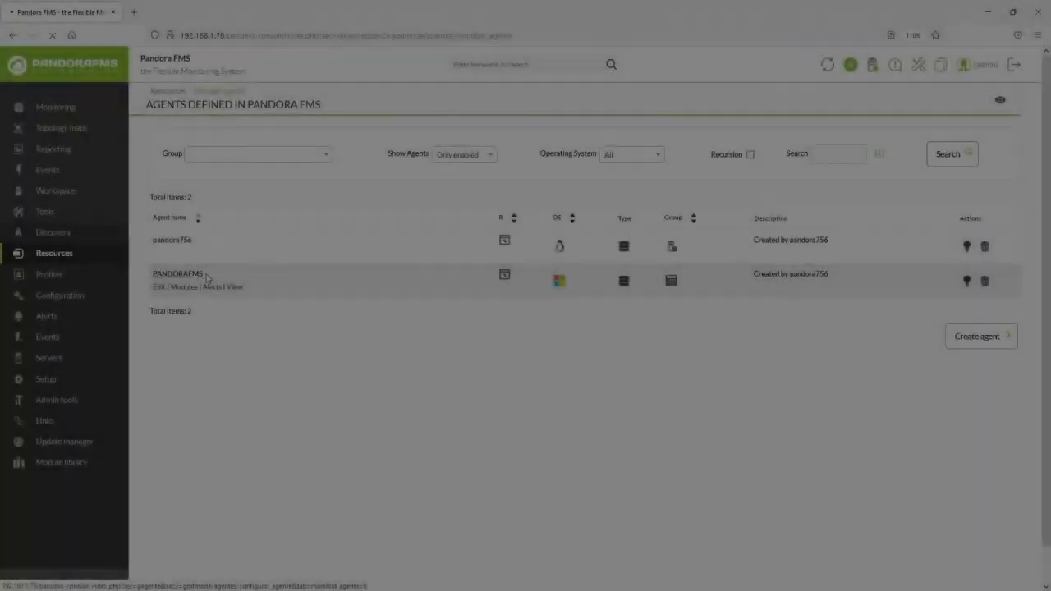
# Open the PANDORAFMS agent's plugin configuration and enable the software_installed.vbs plugin that uses module_interval 288.
pyautogui.click(216, 279)
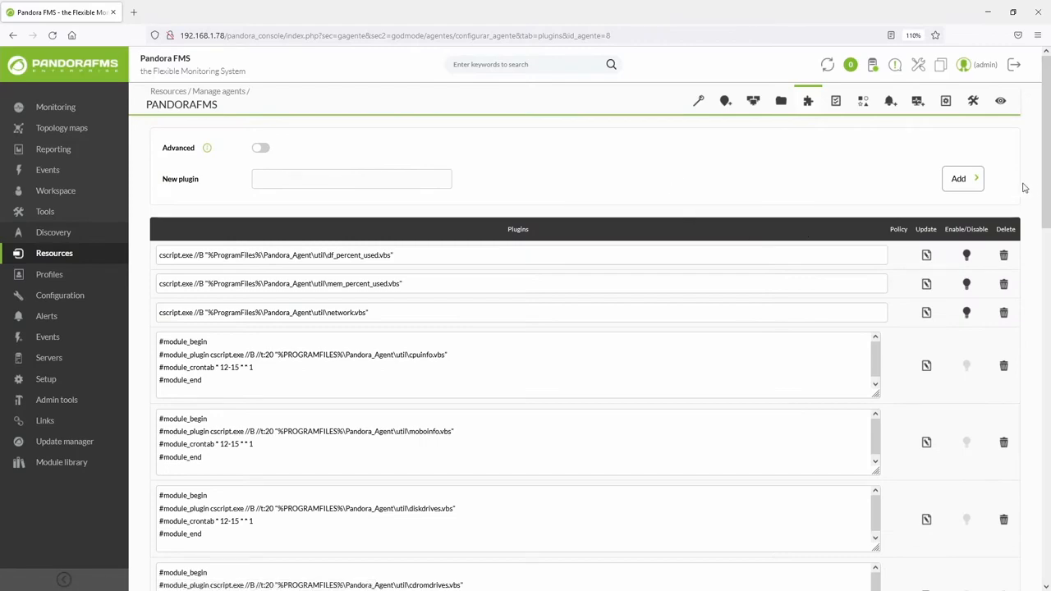
pyautogui.moveTo(1045, 185); pyautogui.dragTo(1041, 486)
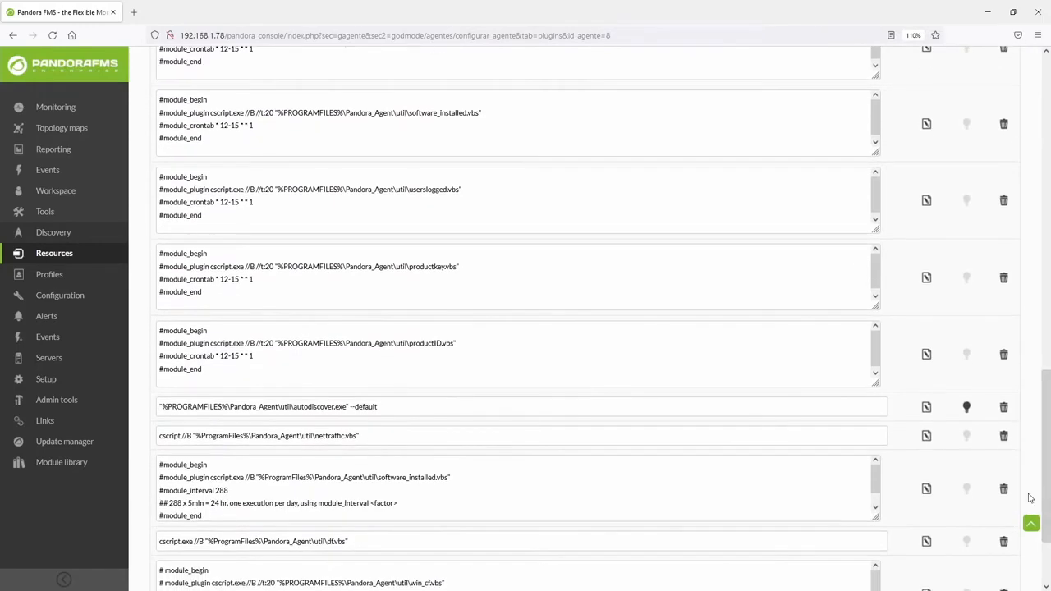
pyautogui.click(969, 491)
# Enable the productkey.vbs and userslogged.vbs inventory plugins for the PANDORAFMS agent.
pyautogui.moveTo(1048, 202); pyautogui.dragTo(1047, 462)
pyautogui.scroll(-2, 1047, 463)
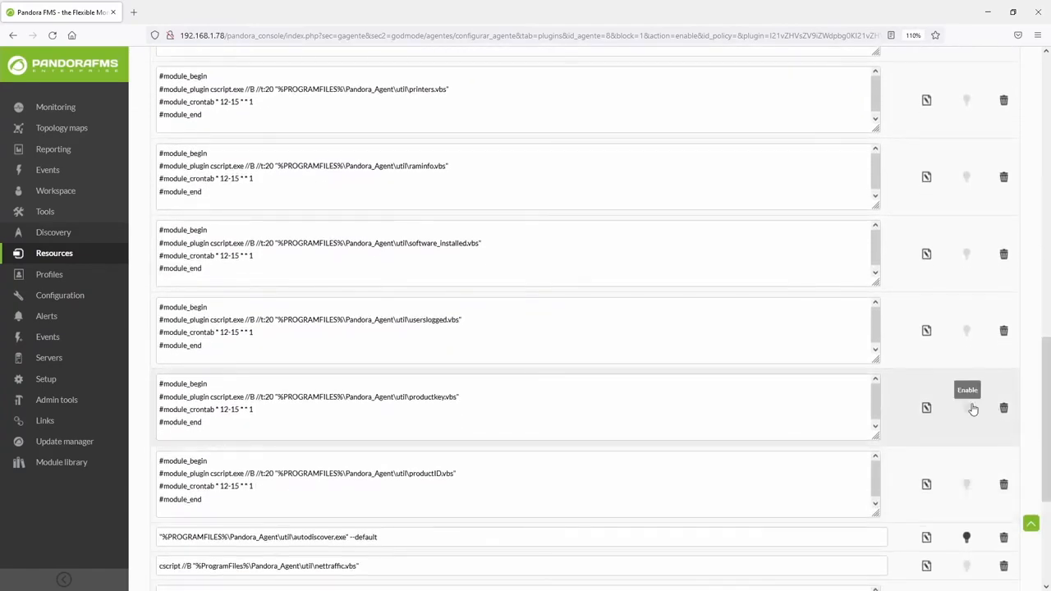
pyautogui.click(967, 407)
pyautogui.moveTo(1046, 164); pyautogui.dragTo(1047, 423)
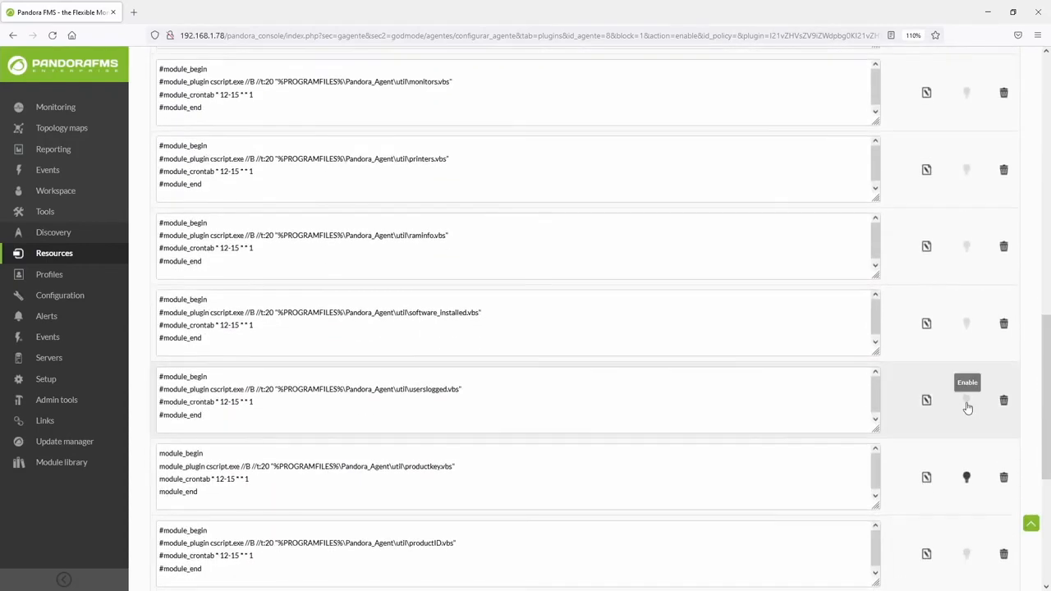
pyautogui.click(968, 407)
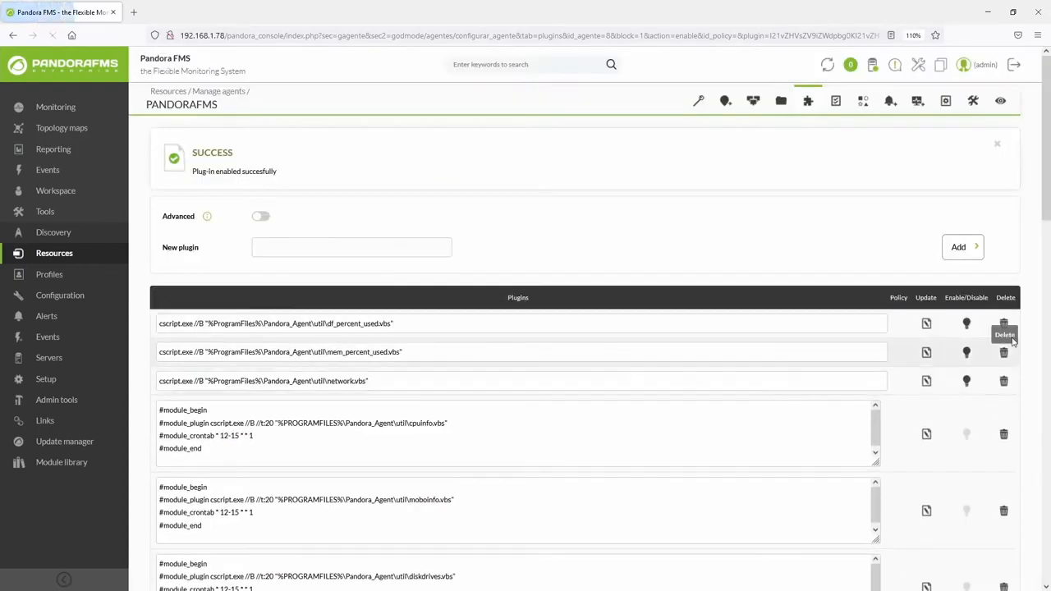
# Enable the software_installed.vbs plugin that uses module_crontab, and the cpuinfo.vbs plugin.
pyautogui.moveTo(1047, 196); pyautogui.dragTo(1037, 423)
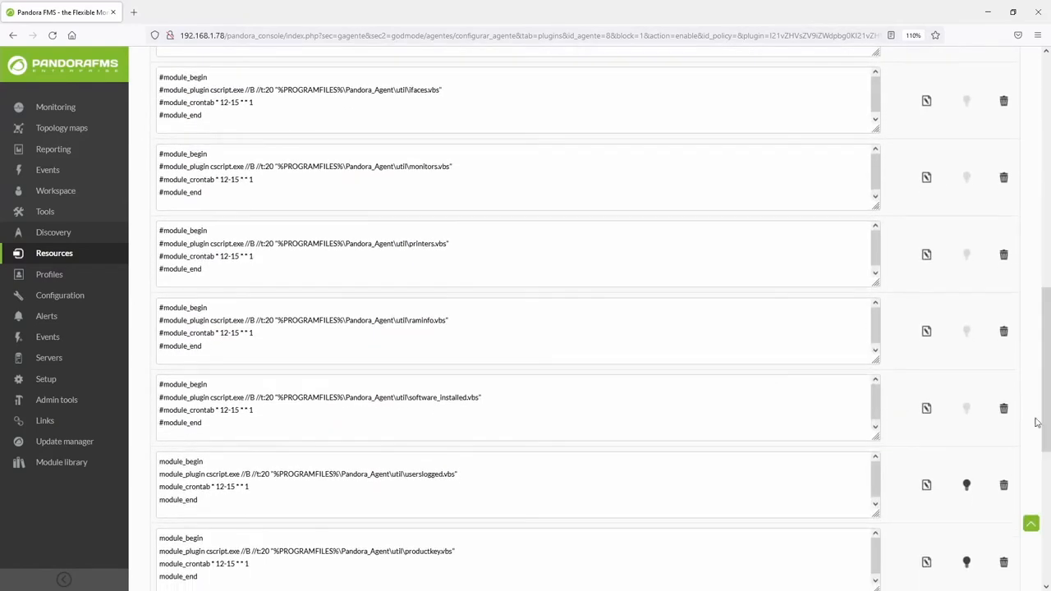
pyautogui.click(967, 408)
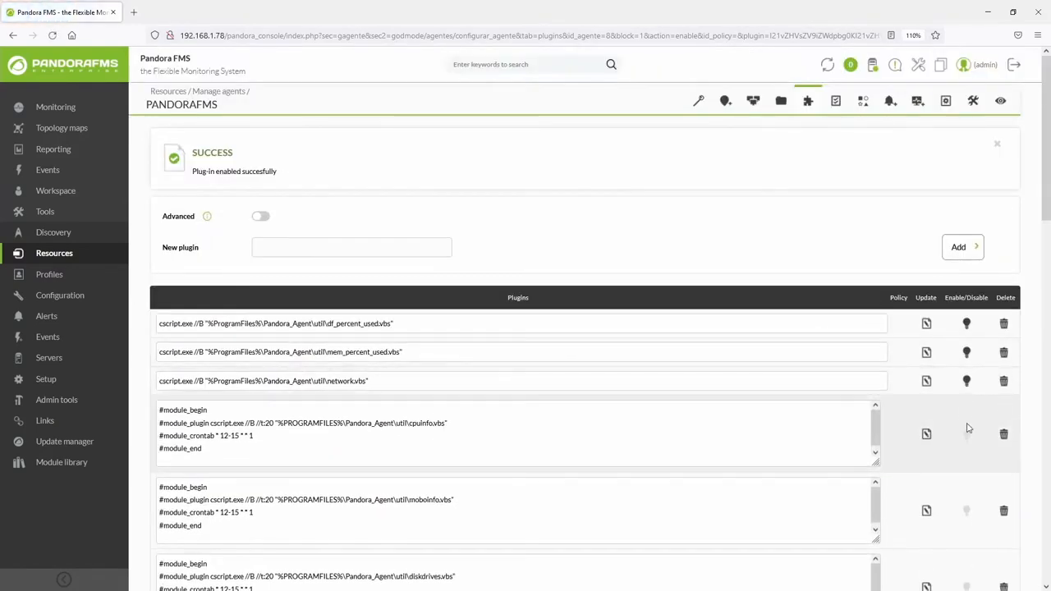
pyautogui.click(967, 435)
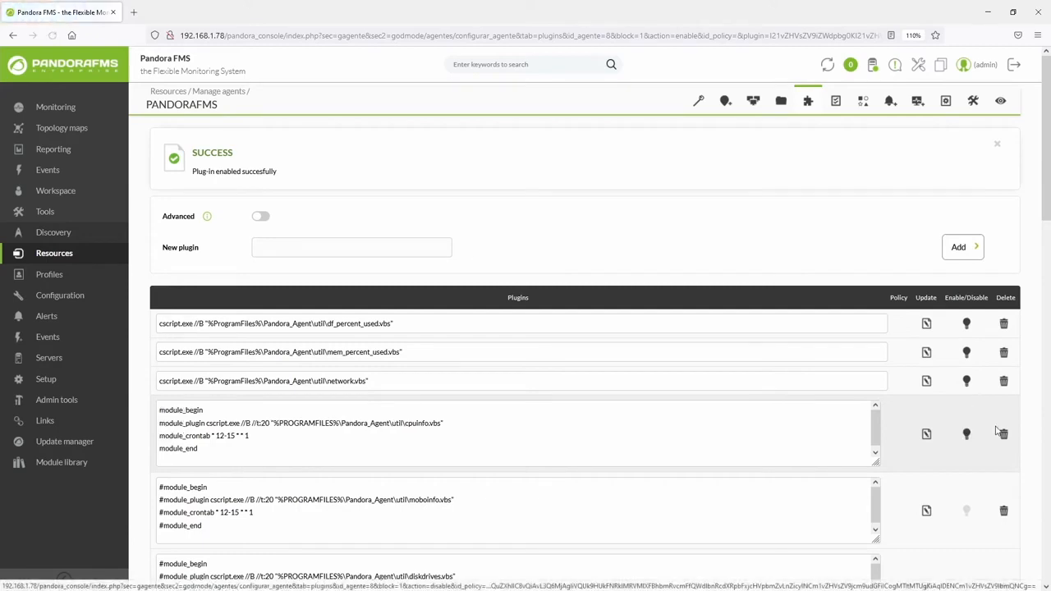
# Examine the leading # characters that comment out the disabled moboinfo.vbs plugin definition.
pyautogui.scroll(-4, 1025, 427)
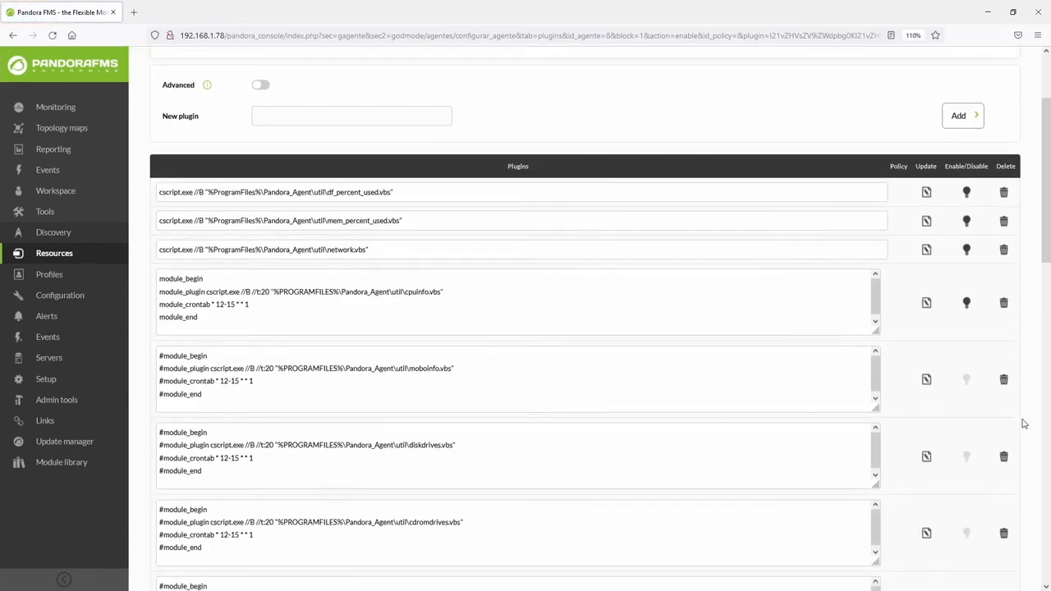
pyautogui.scroll(-1, 1024, 422)
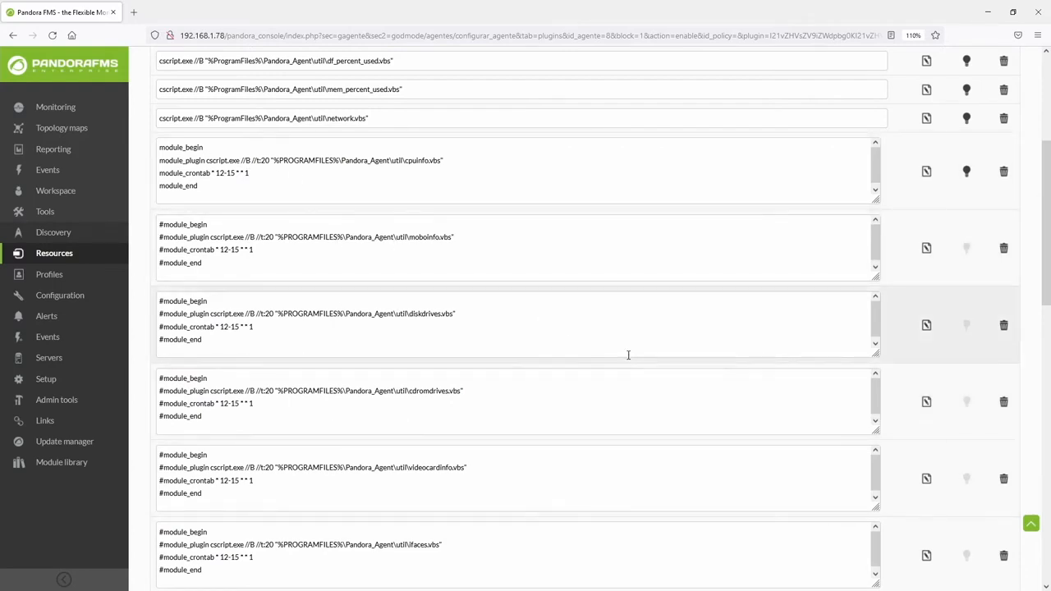
pyautogui.click(966, 246)
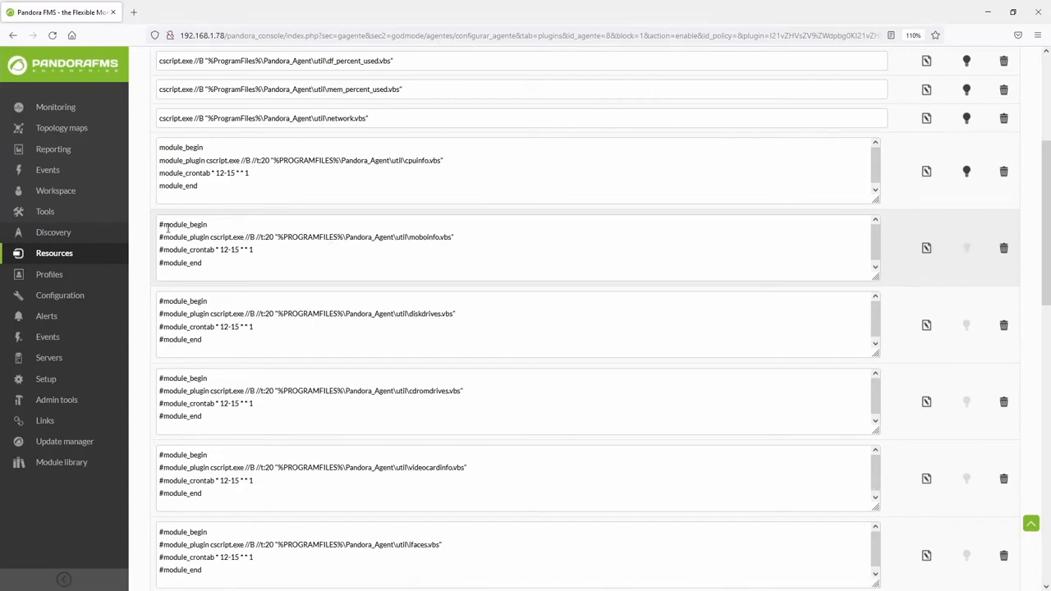
pyautogui.moveTo(162, 225); pyautogui.dragTo(158, 225)
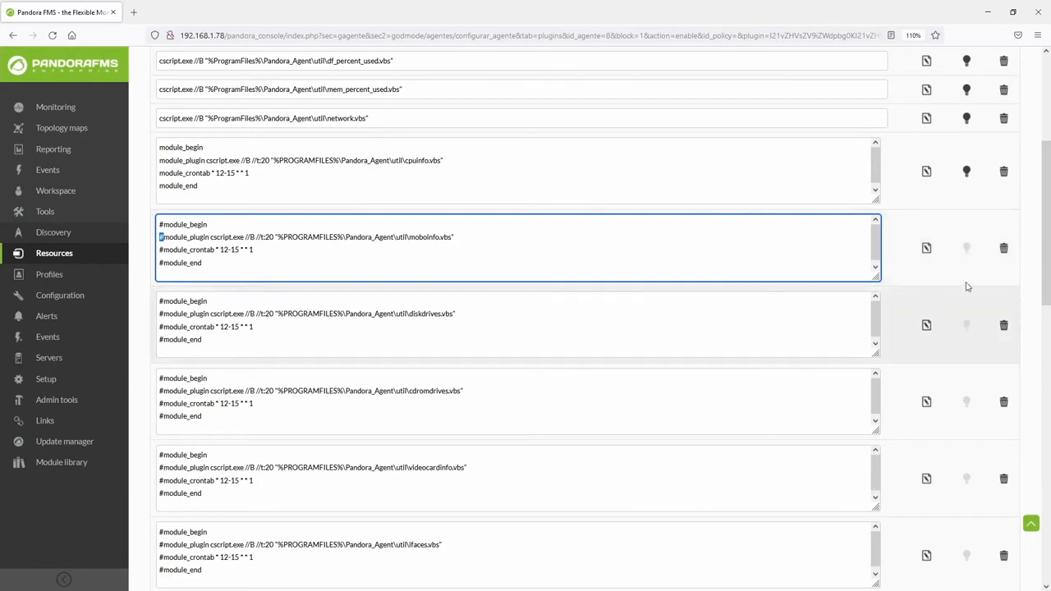
pyautogui.scroll(4, 1039, 205)
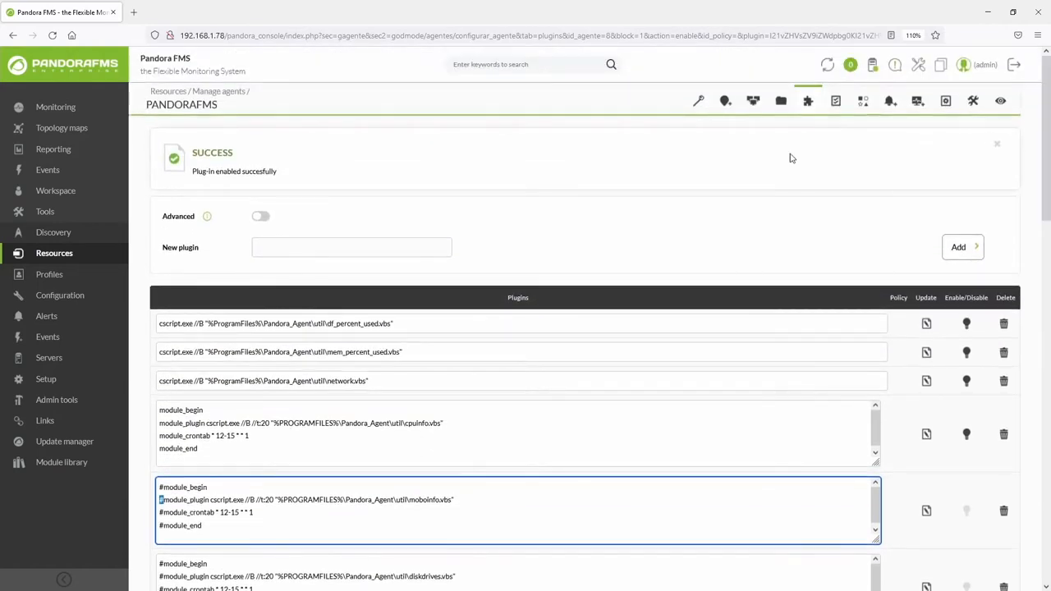
# Go back to the list of managed agents and open the inventory view of the PANDORAFMS agent.
pyautogui.click(122, 253)
pyautogui.click(173, 175)
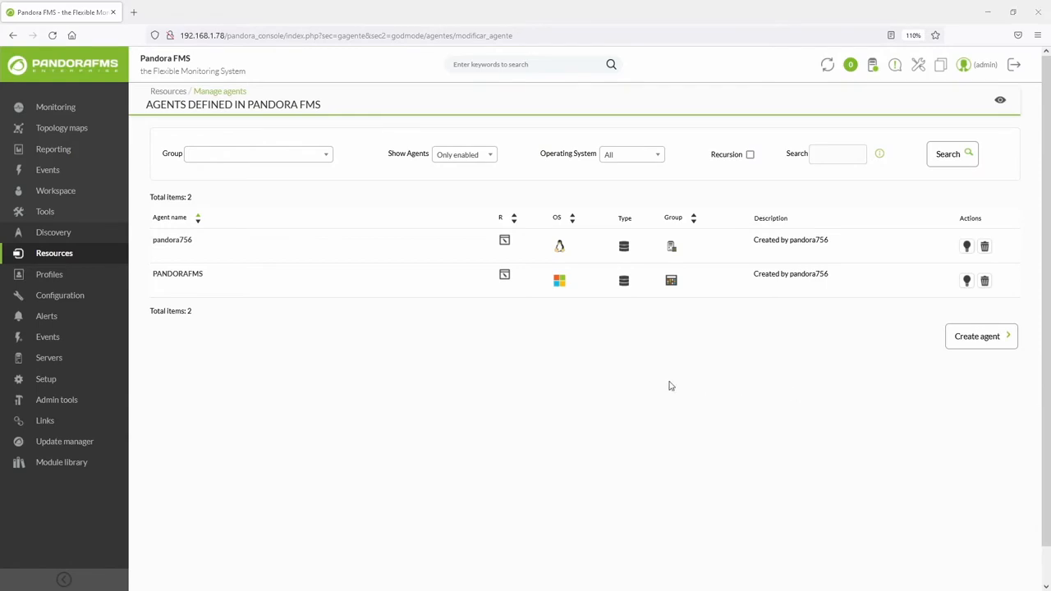
pyautogui.moveTo(273, 290)
pyautogui.click(235, 287)
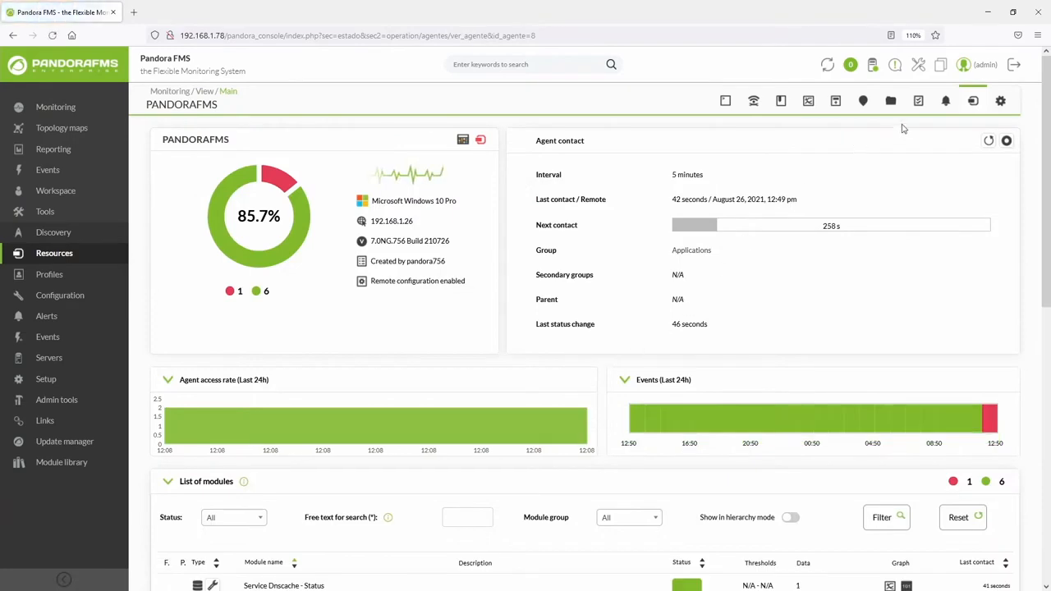
pyautogui.click(918, 100)
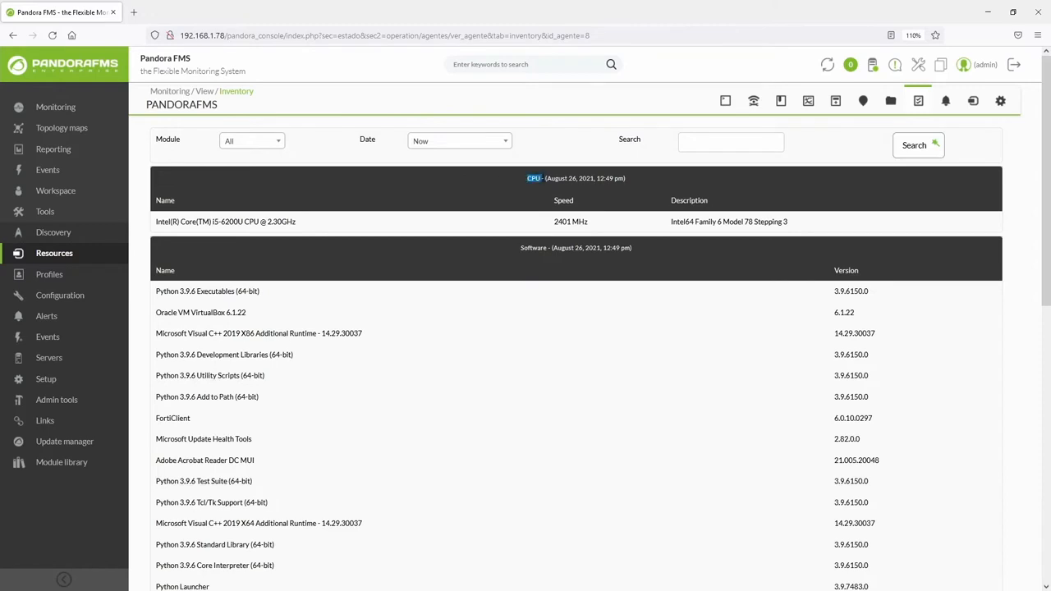
# Review the agent's collected inventory, from the CPU and software tables to the users and product key.
pyautogui.click(469, 181)
pyautogui.scroll(-2, 813, 212)
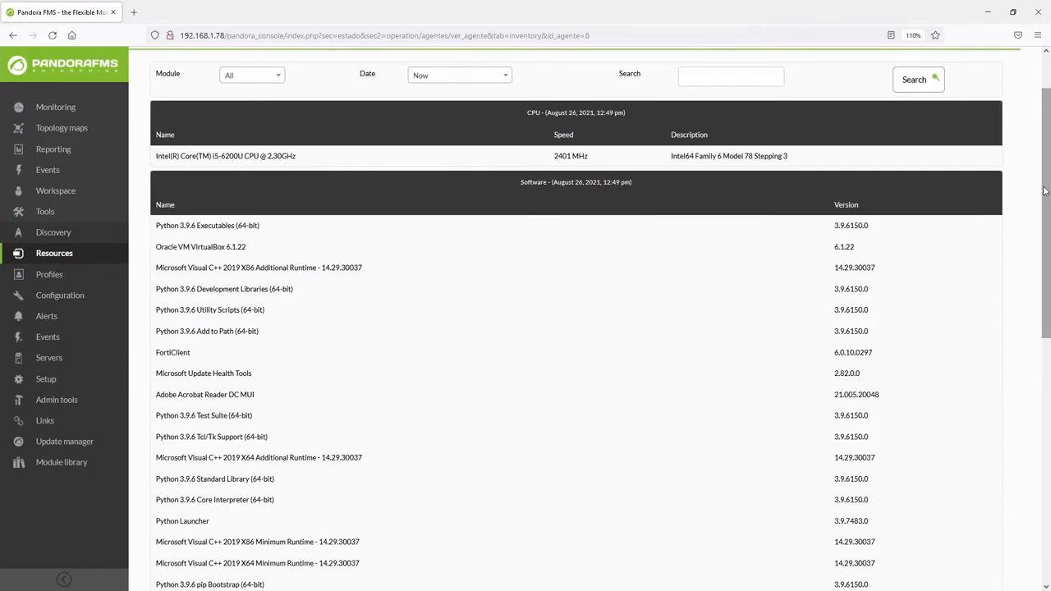
pyautogui.scroll(-4, 1022, 239)
pyautogui.scroll(-6, 1025, 293)
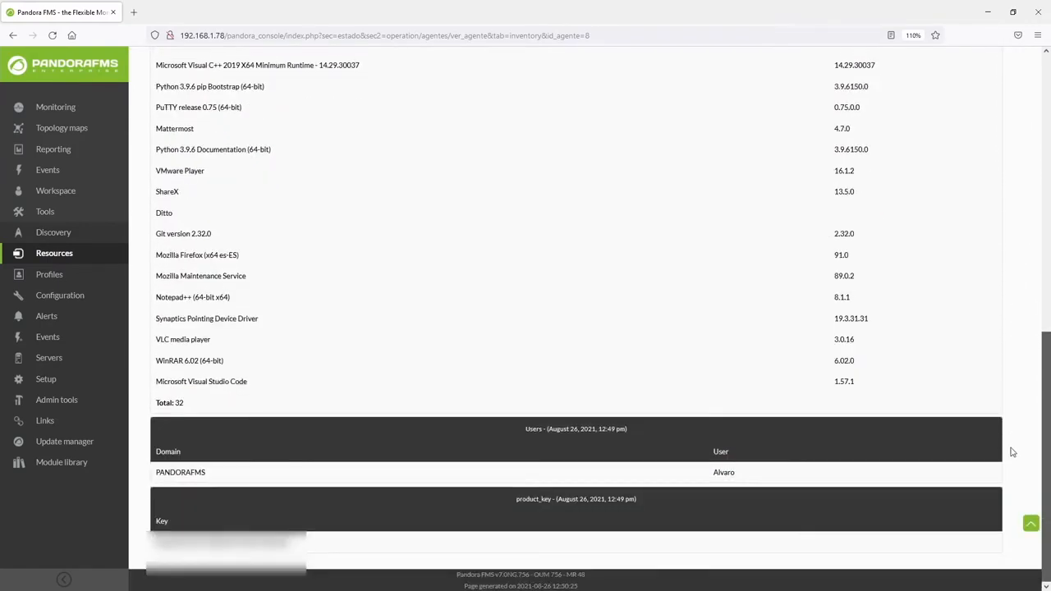
pyautogui.scroll(15, 1013, 432)
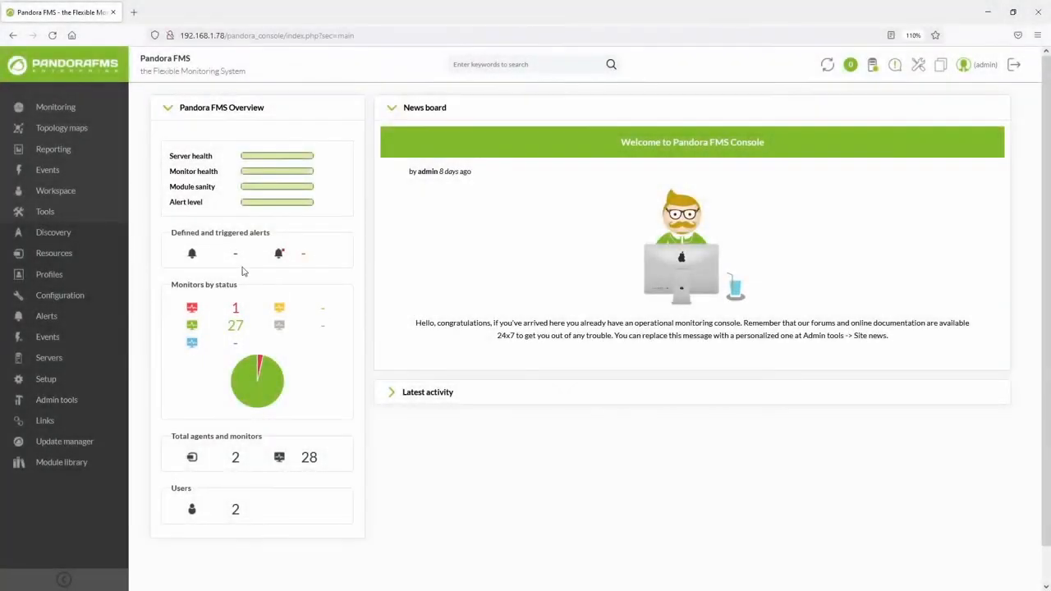
# Create a custom report named "Windows report" for the group All and save it.
pyautogui.moveTo(85, 161)
pyautogui.click(168, 152)
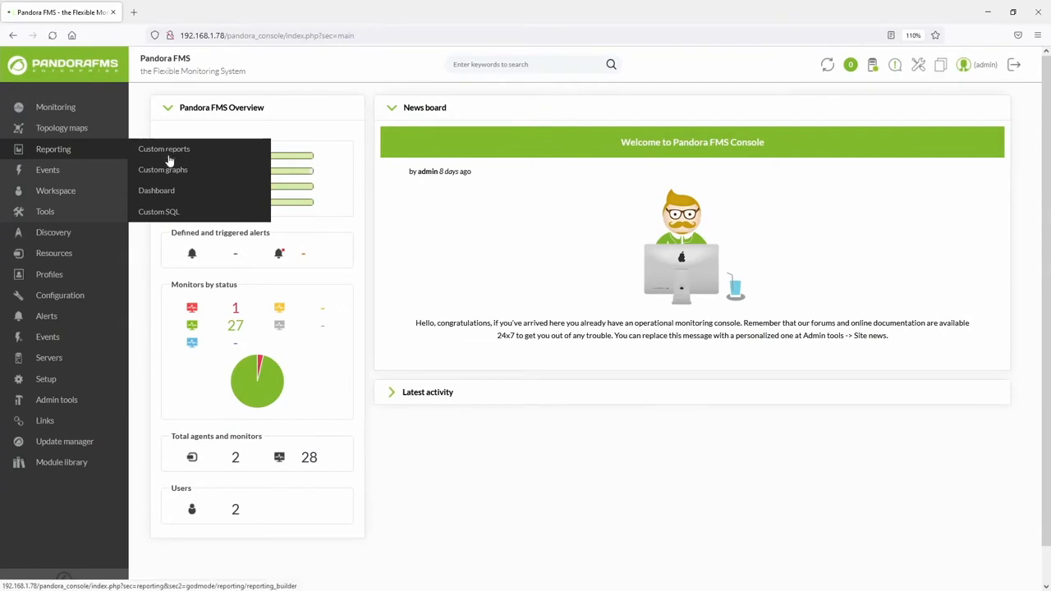
pyautogui.click(922, 274)
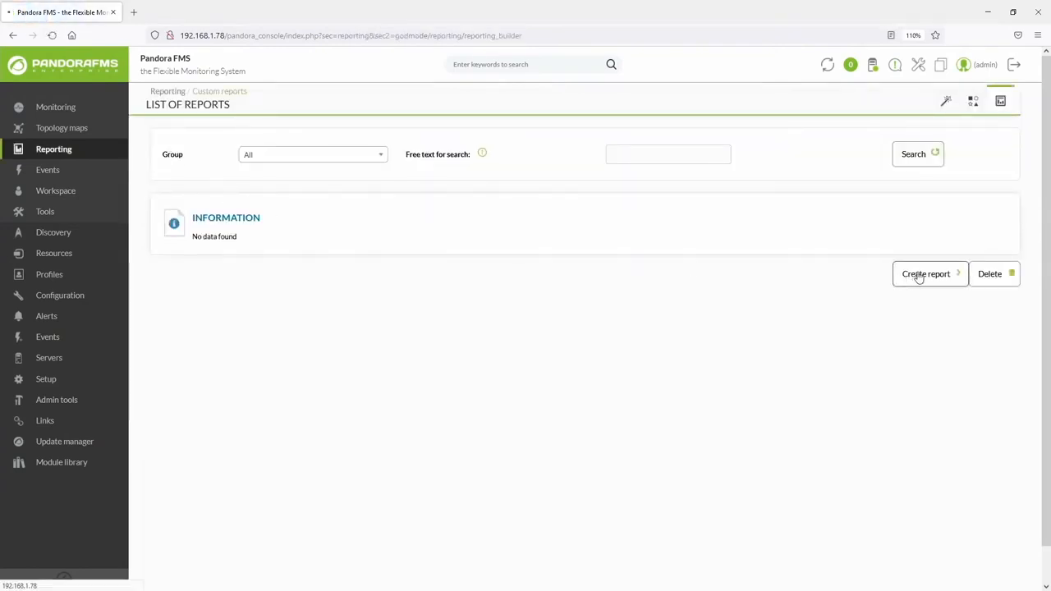
pyautogui.click(375, 152)
pyautogui.write('Windows report')
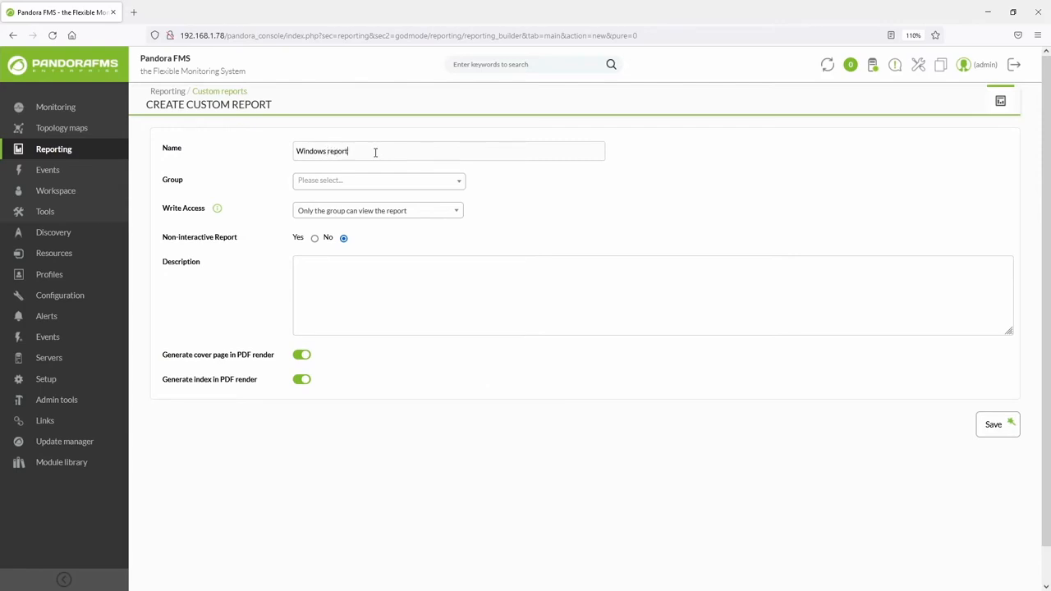
pyautogui.click(365, 181)
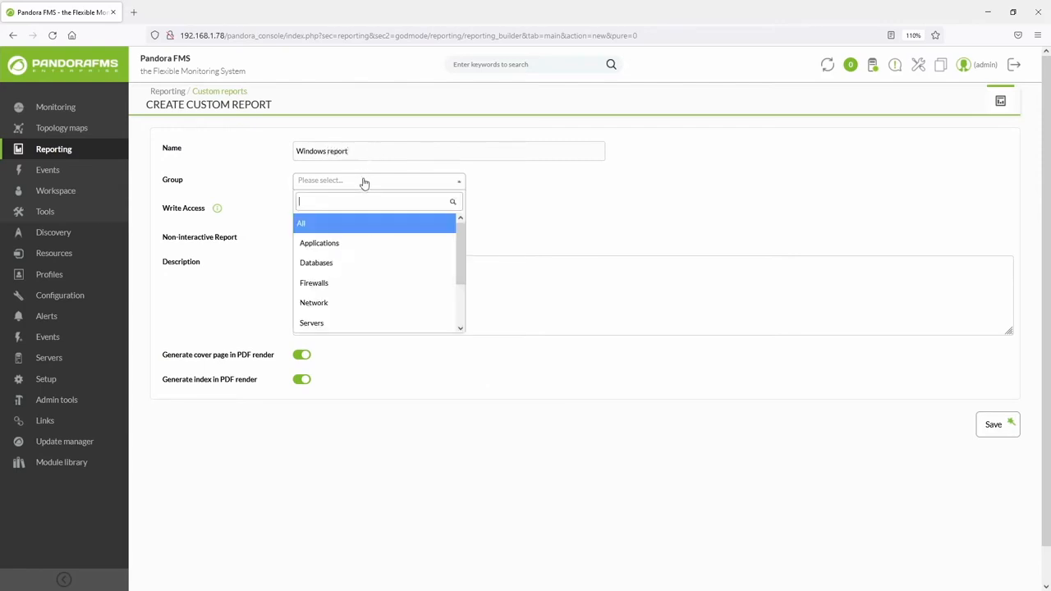
pyautogui.click(337, 230)
pyautogui.click(994, 424)
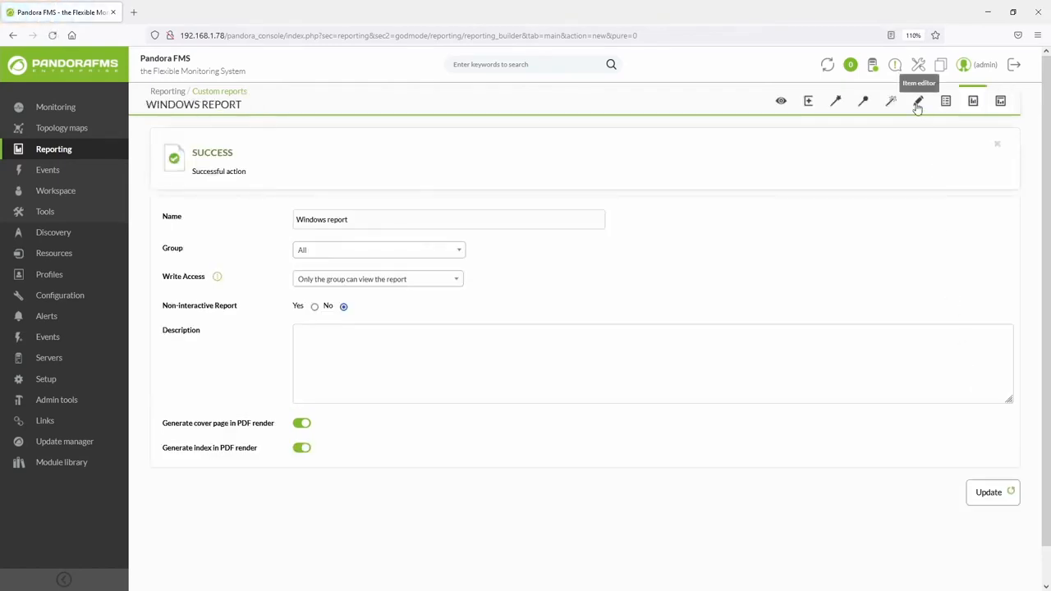
# Start a new item in the Windows report with type Inventory and the name "Windows inventory".
pyautogui.click(918, 102)
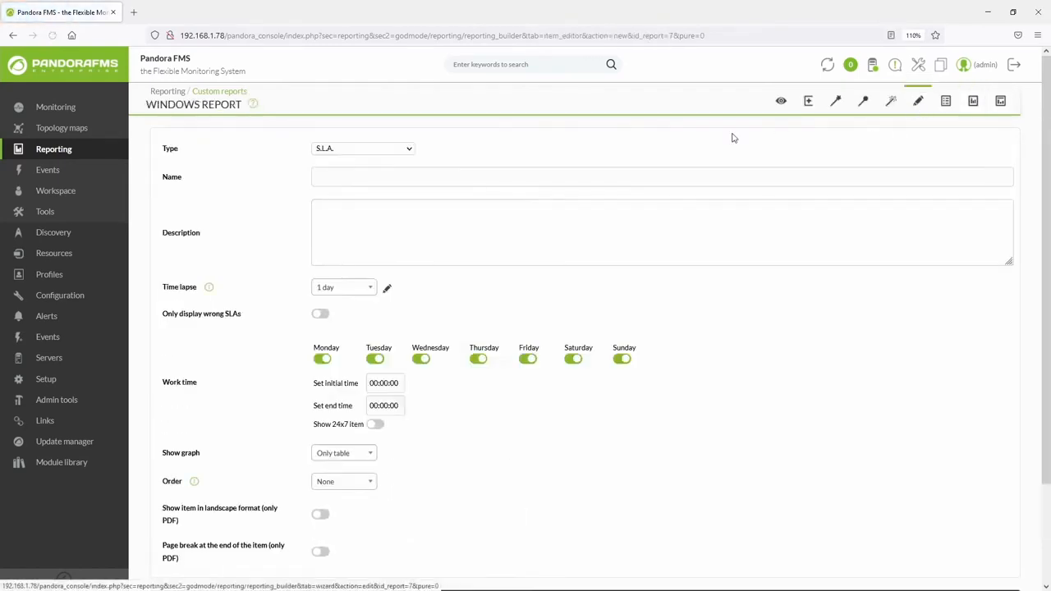
pyautogui.click(403, 151)
pyautogui.moveTo(408, 165); pyautogui.dragTo(404, 271)
pyautogui.scroll(-5, 361, 345)
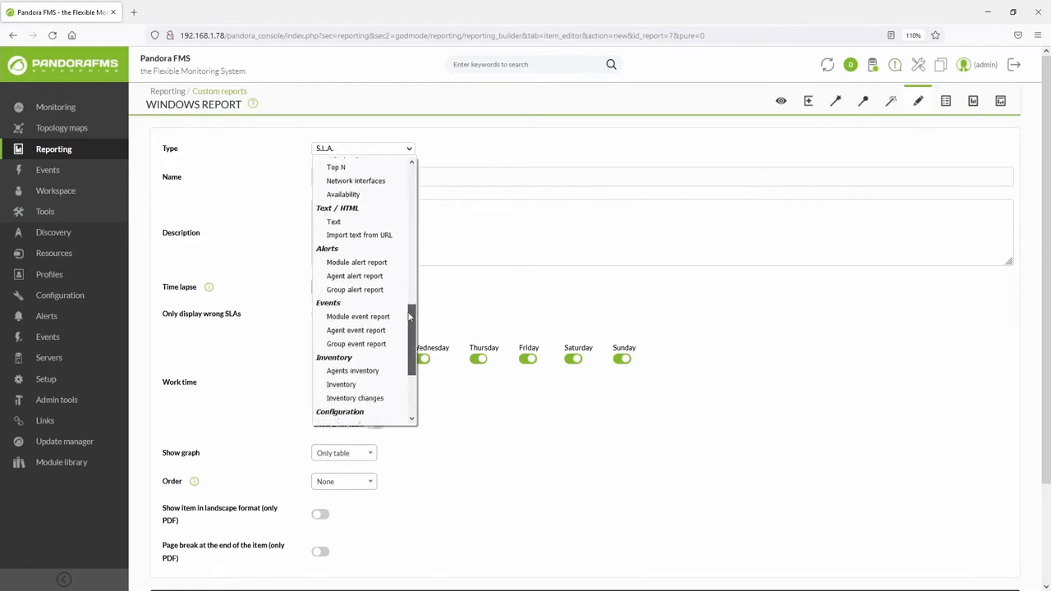
pyautogui.click(342, 346)
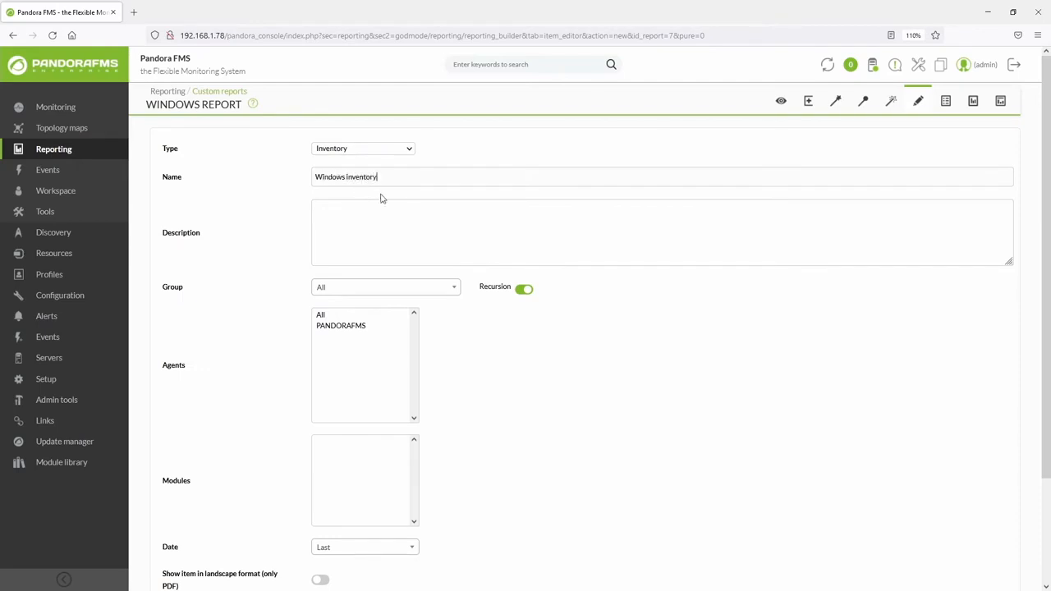
# Select the PANDORAFMS agent with its product_key and Software modules, and create the report item.
pyautogui.click(357, 326)
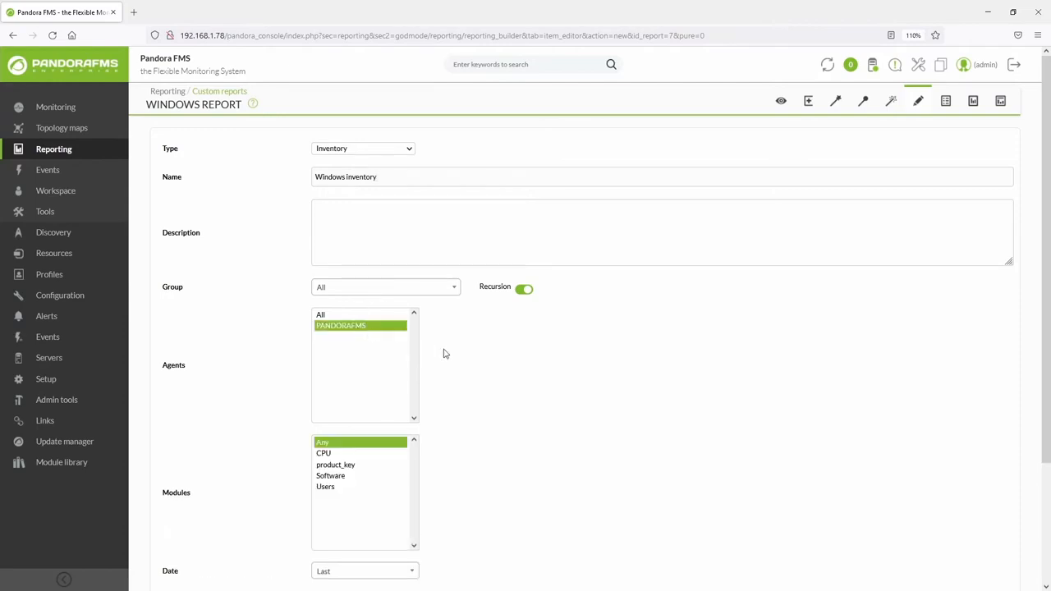
pyautogui.scroll(-3, 444, 352)
pyautogui.click(354, 338)
pyautogui.keyDown('ctrl'); pyautogui.click(352, 344); pyautogui.keyUp('ctrl')
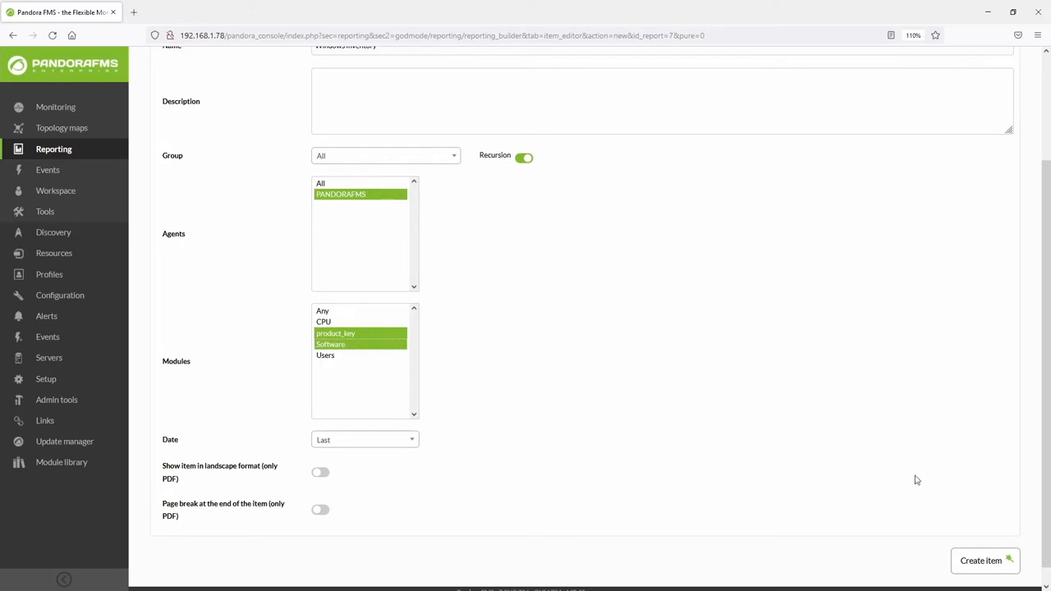
pyautogui.click(998, 563)
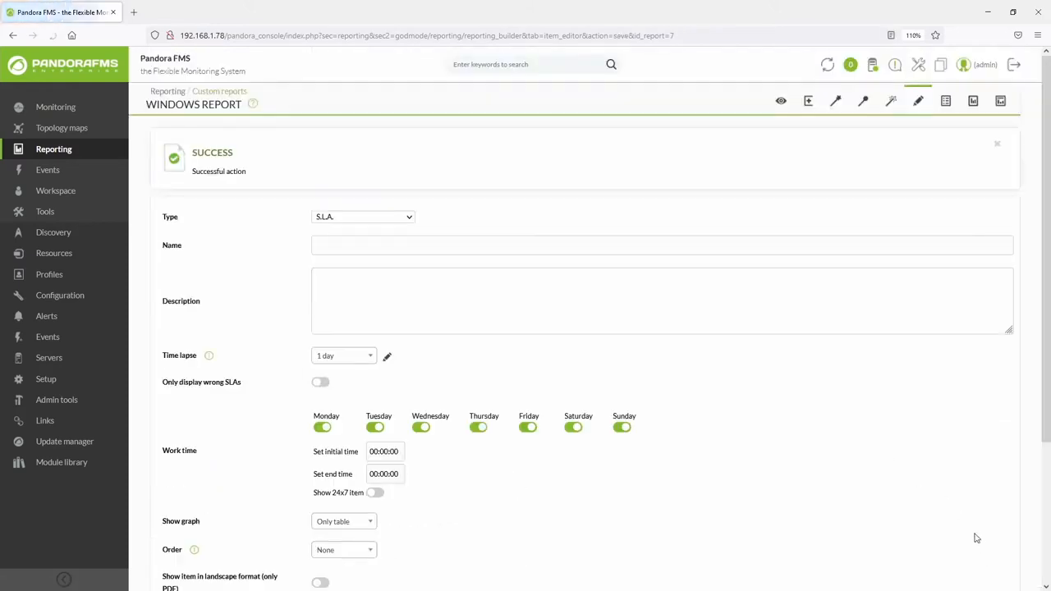
# View the generated Windows report and review its software and product key inventory tables.
pyautogui.click(781, 101)
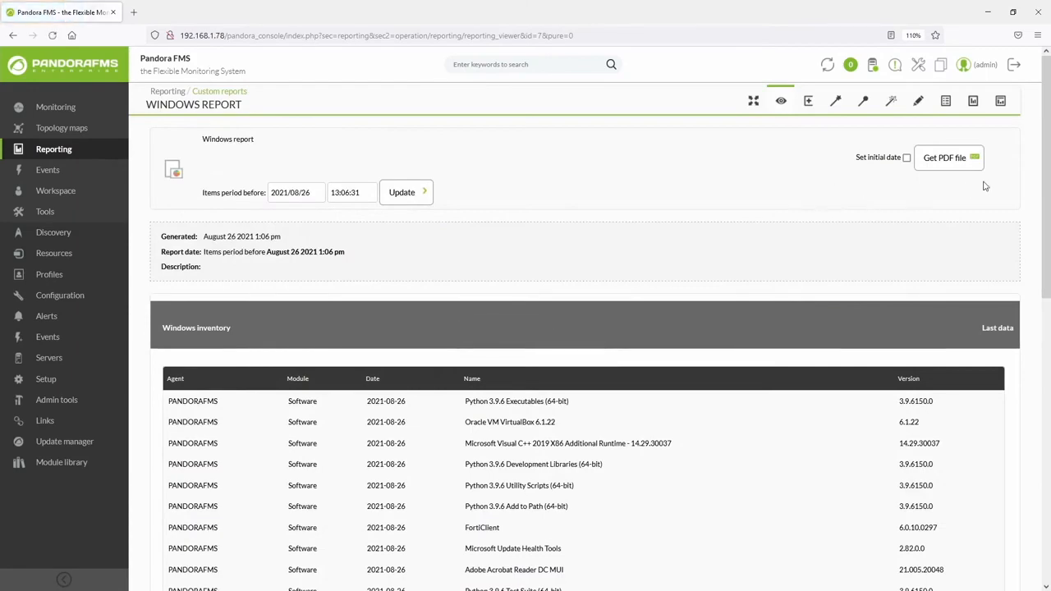
pyautogui.scroll(-8, 984, 186)
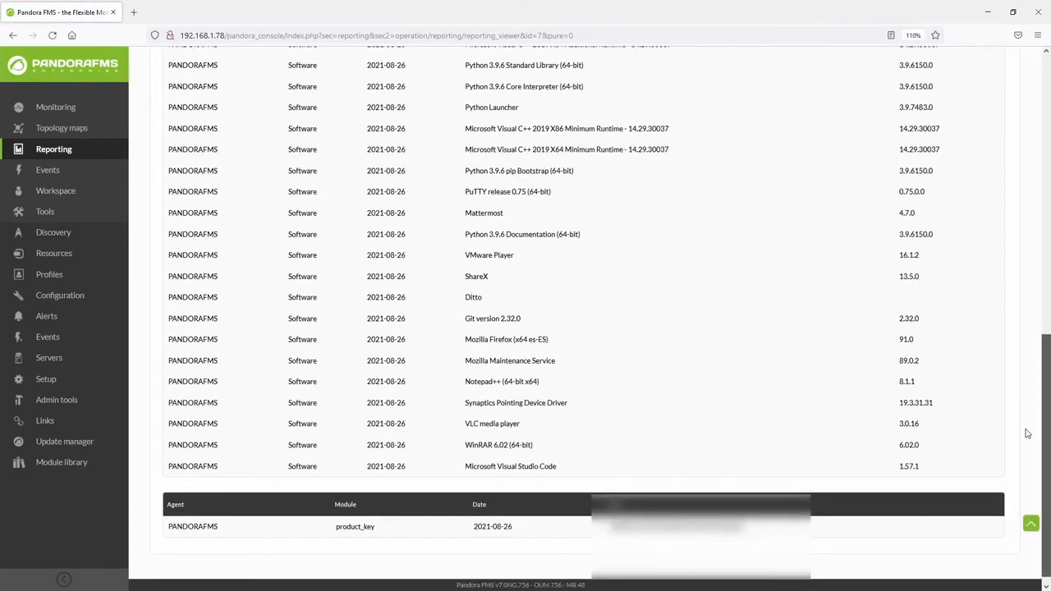
pyautogui.moveTo(1043, 444); pyautogui.dragTo(1039, 146)
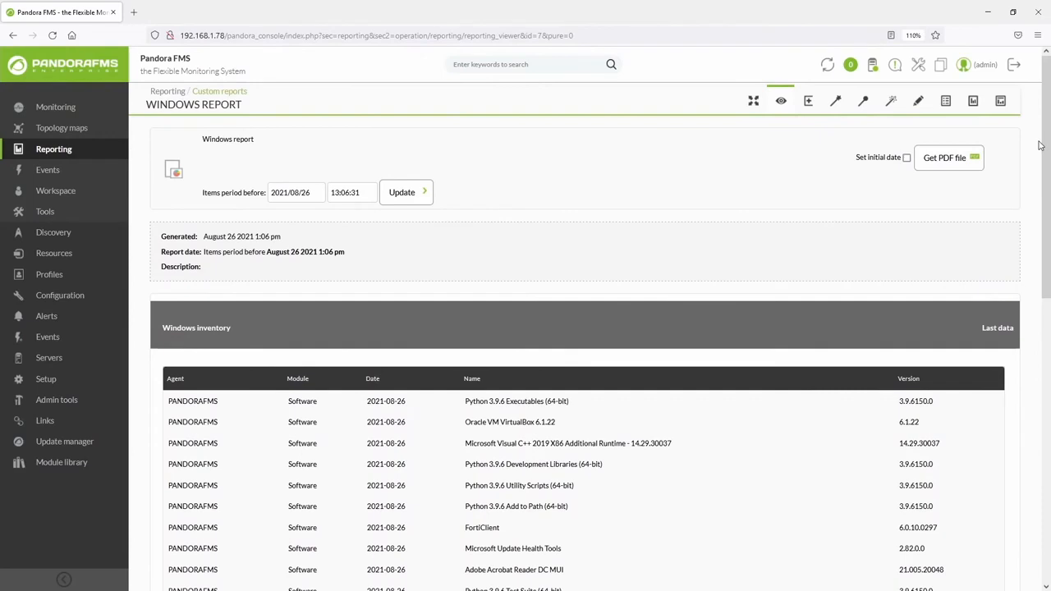
# Return to the list of custom reports and open the Windows report for editing.
pyautogui.click(1001, 102)
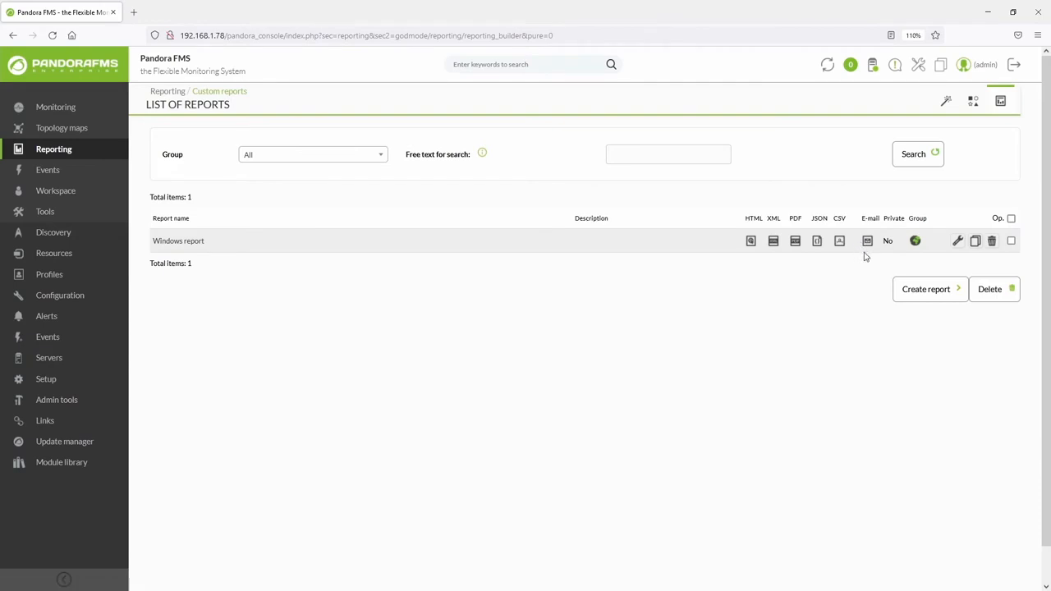
pyautogui.click(958, 242)
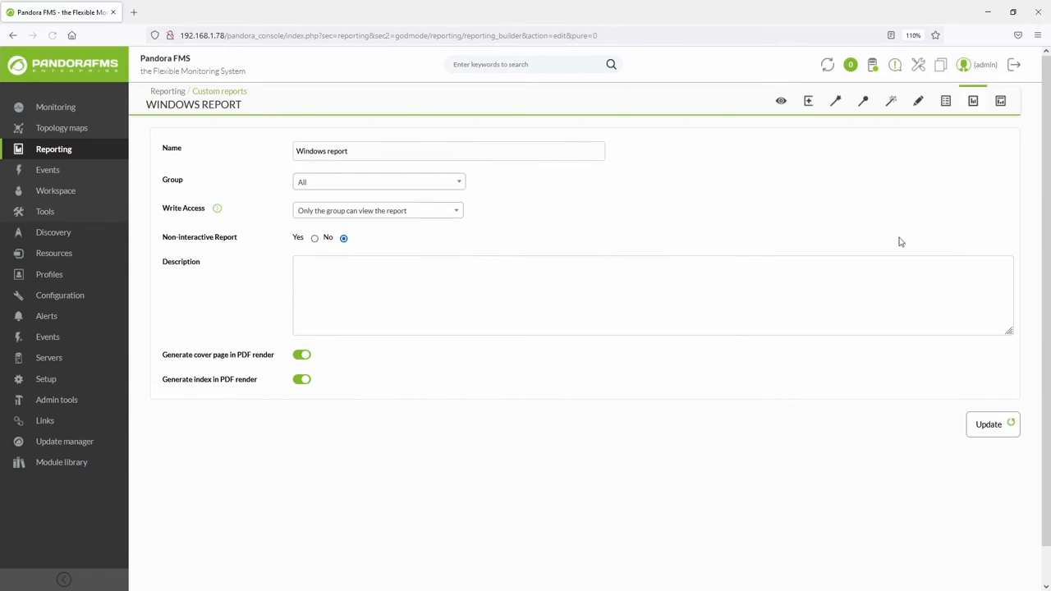
# Start a new item in the Windows report with type Inventory changes and the name "Users".
pyautogui.click(918, 107)
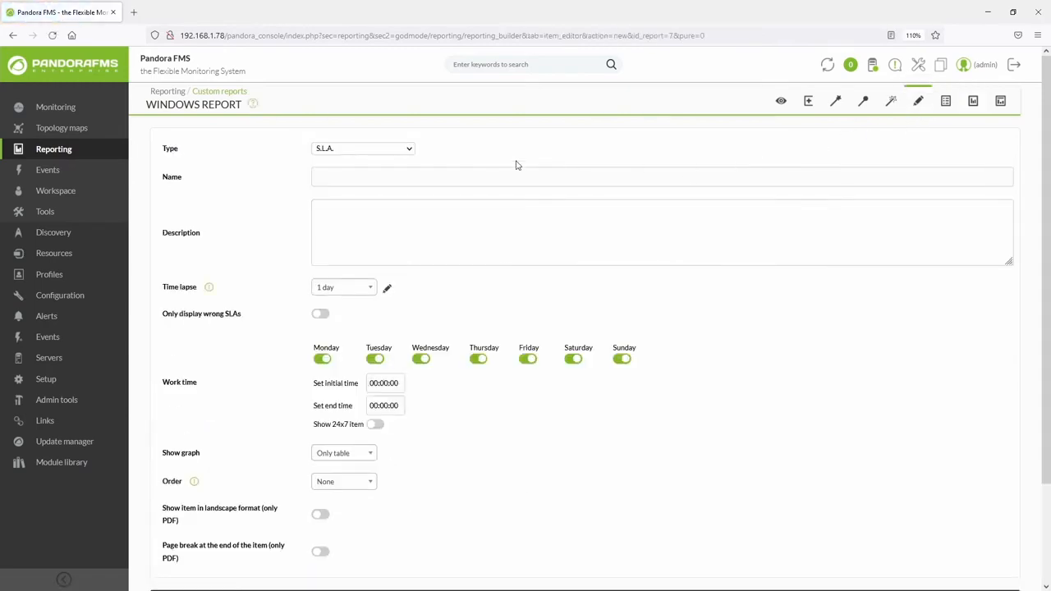
pyautogui.click(408, 150)
pyautogui.moveTo(410, 171); pyautogui.dragTo(415, 320)
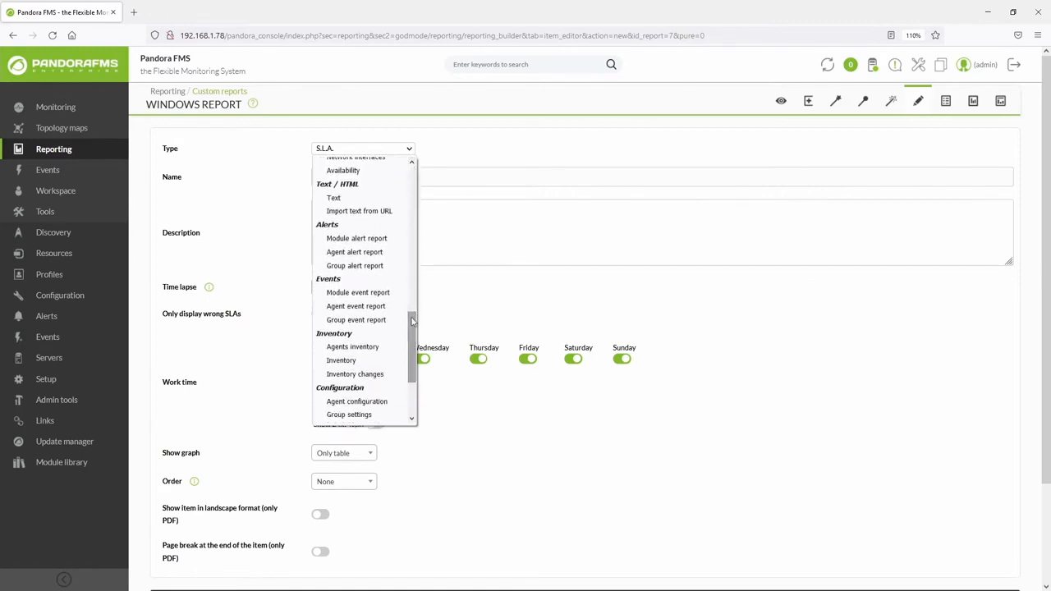
pyautogui.click(366, 376)
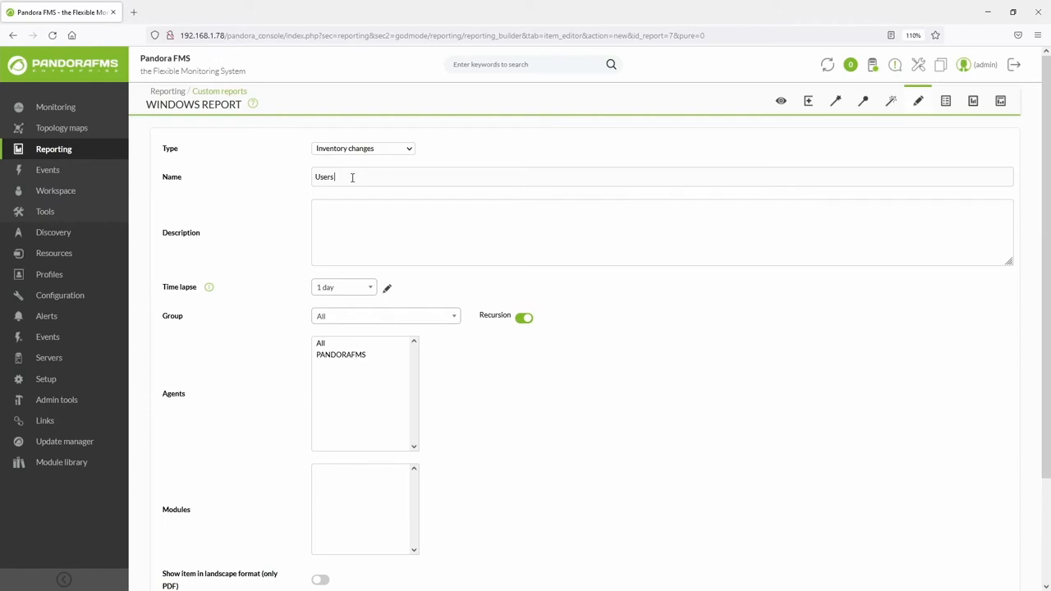
# Select the PANDORAFMS agent with its Users module and create the report item.
pyautogui.click(374, 355)
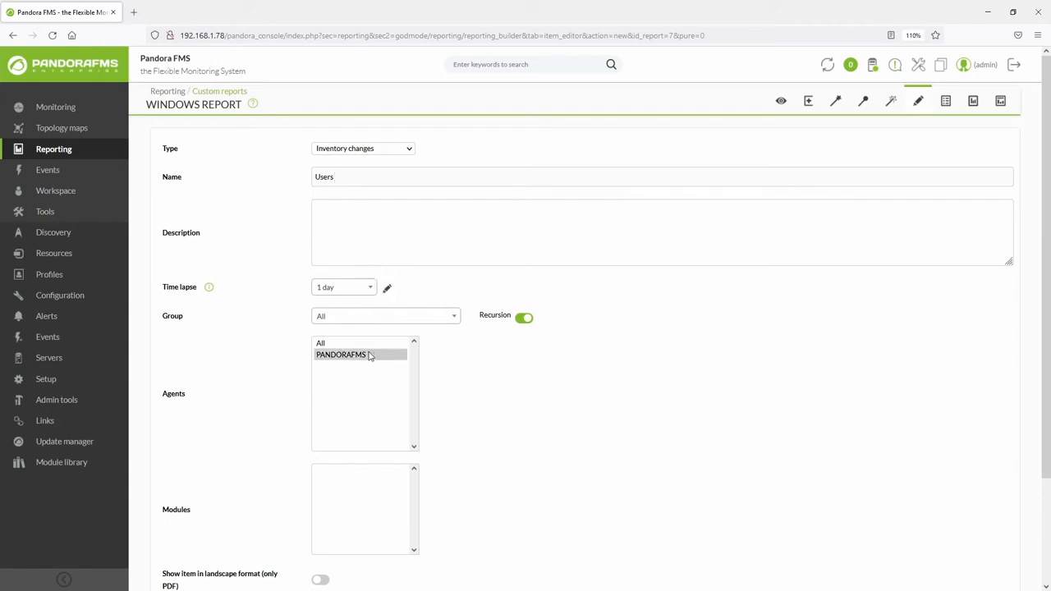
pyautogui.scroll(-3, 440, 363)
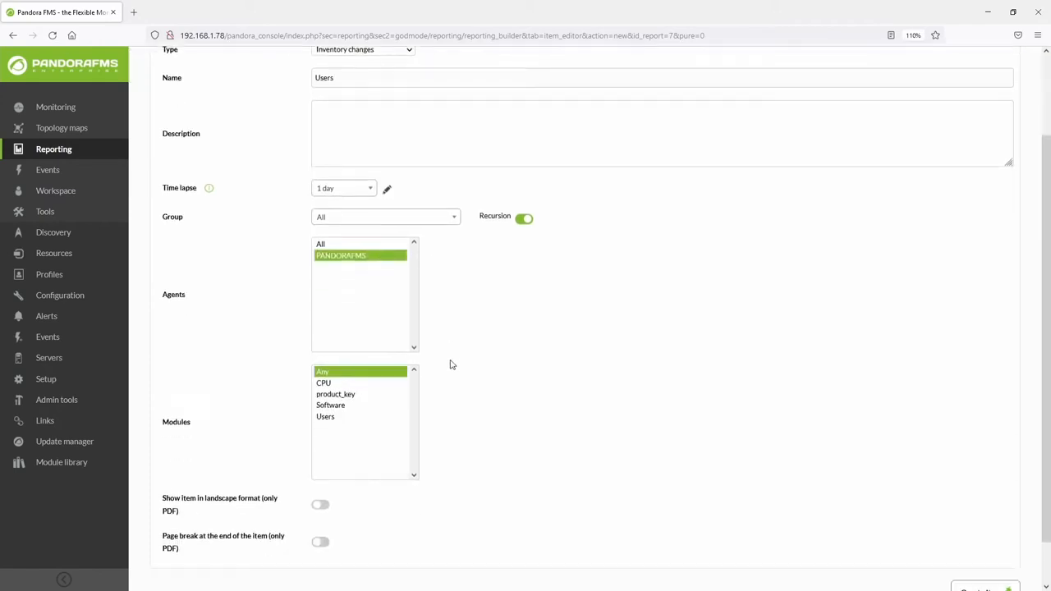
pyautogui.click(370, 386)
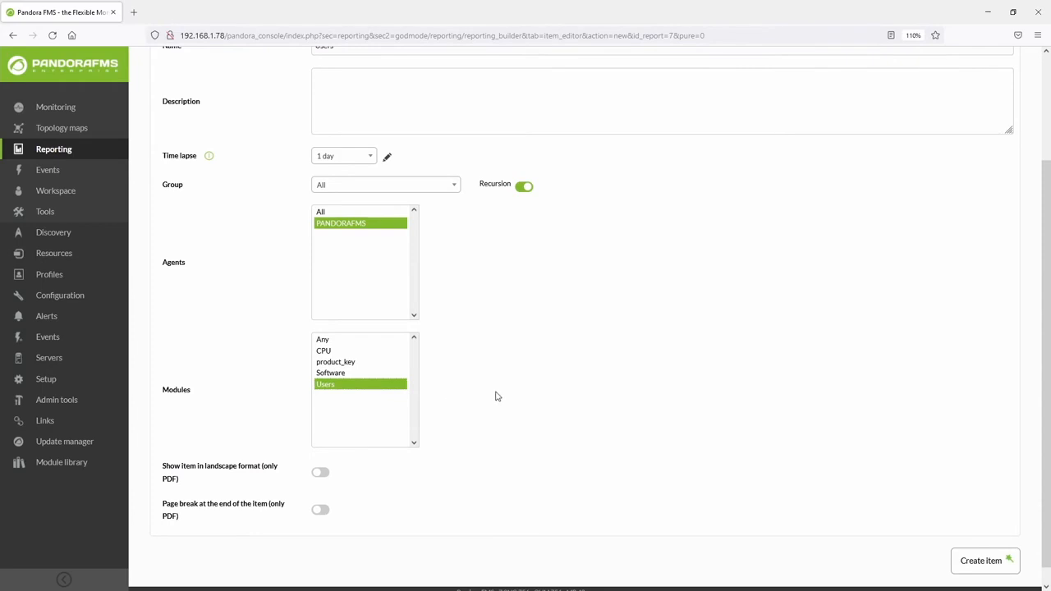
pyautogui.click(973, 562)
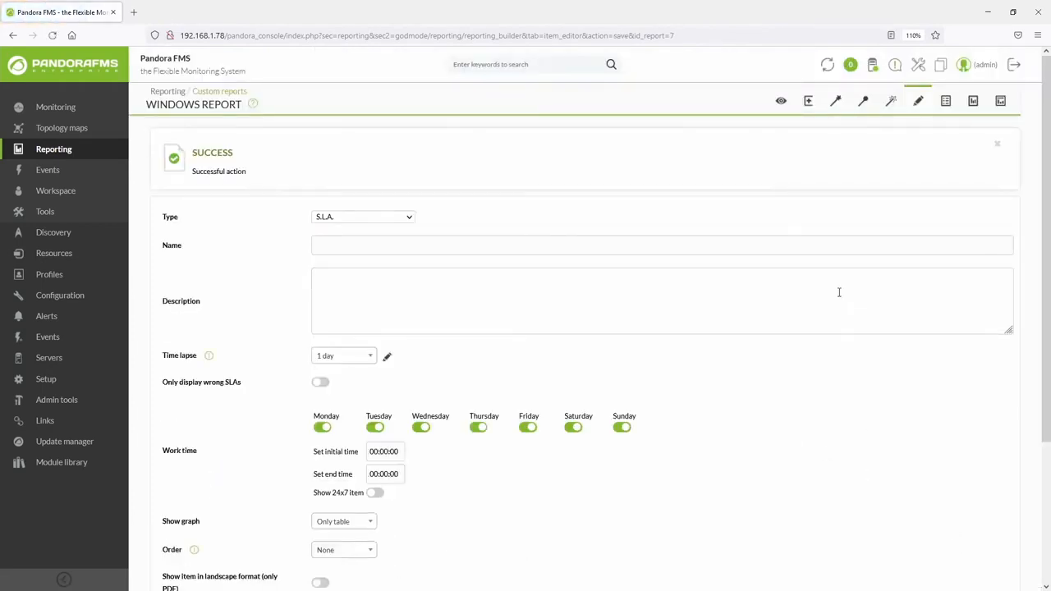
# View the generated Windows report and examine the Users inventory changes section at its end.
pyautogui.click(782, 103)
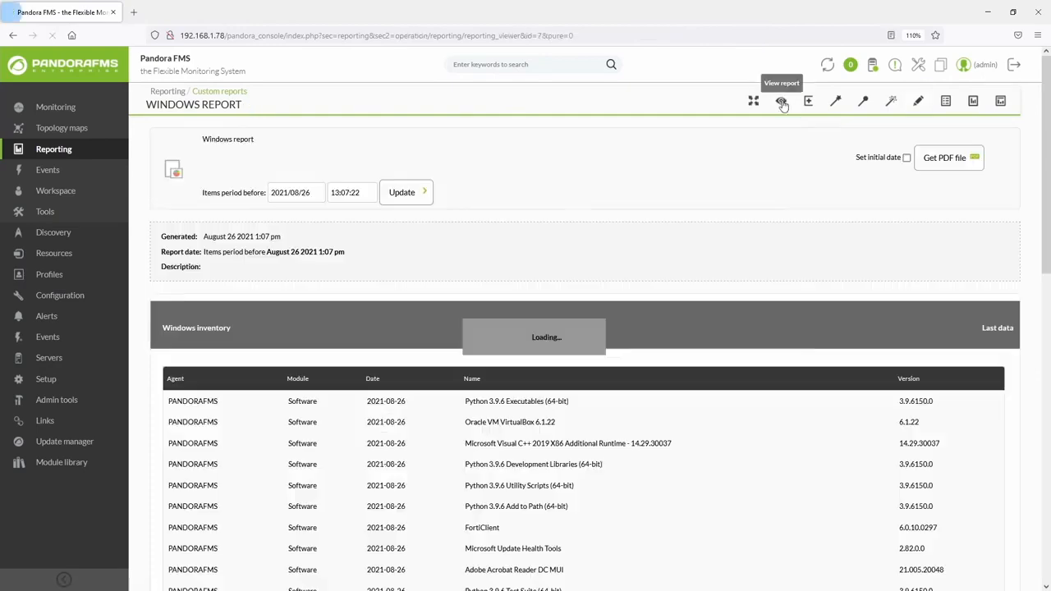
pyautogui.scroll(-3, 1043, 222)
pyautogui.moveTo(1043, 222); pyautogui.dragTo(1041, 475)
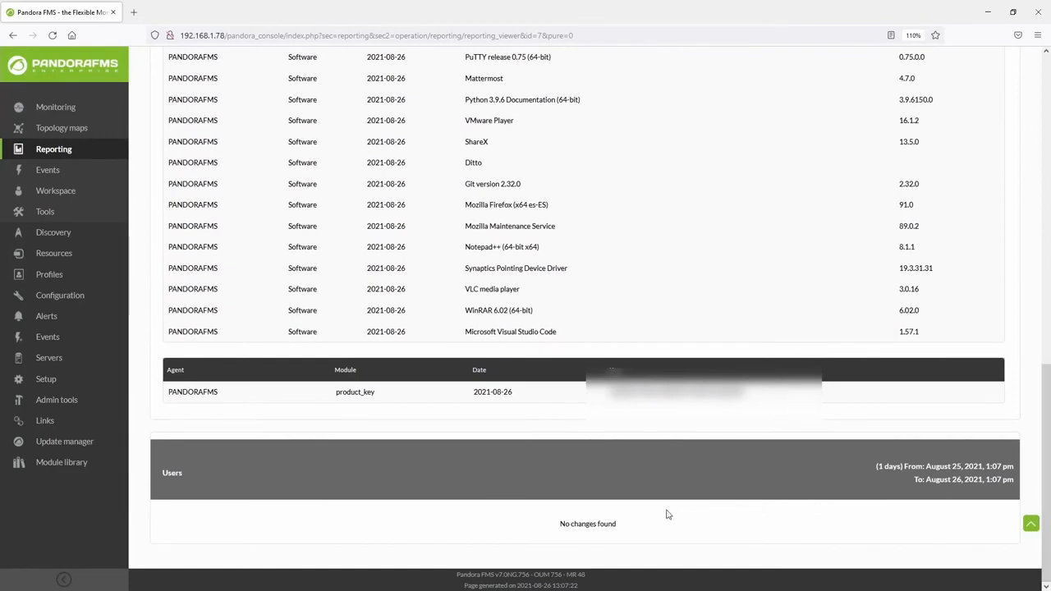
pyautogui.moveTo(624, 525); pyautogui.dragTo(555, 529)
pyautogui.click(639, 522)
pyautogui.moveTo(216, 476); pyautogui.dragTo(151, 480)
pyautogui.click(180, 476)
pyautogui.doubleClick(180, 475)
pyautogui.click(400, 476)
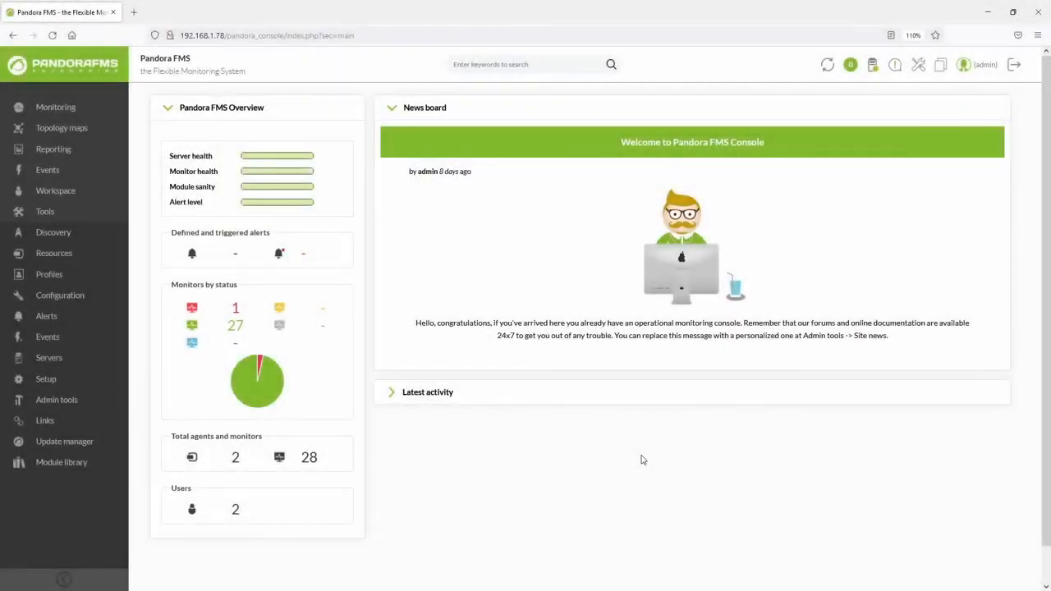
# Start a new inventory alert named "Software alert" with the group ACL set to All.
pyautogui.moveTo(87, 323)
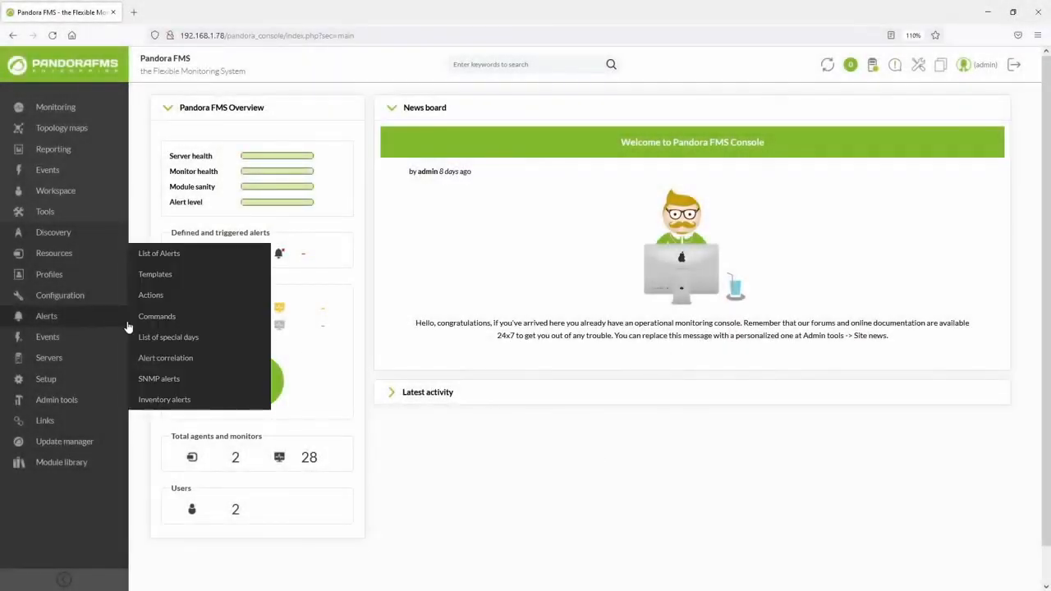
pyautogui.click(164, 400)
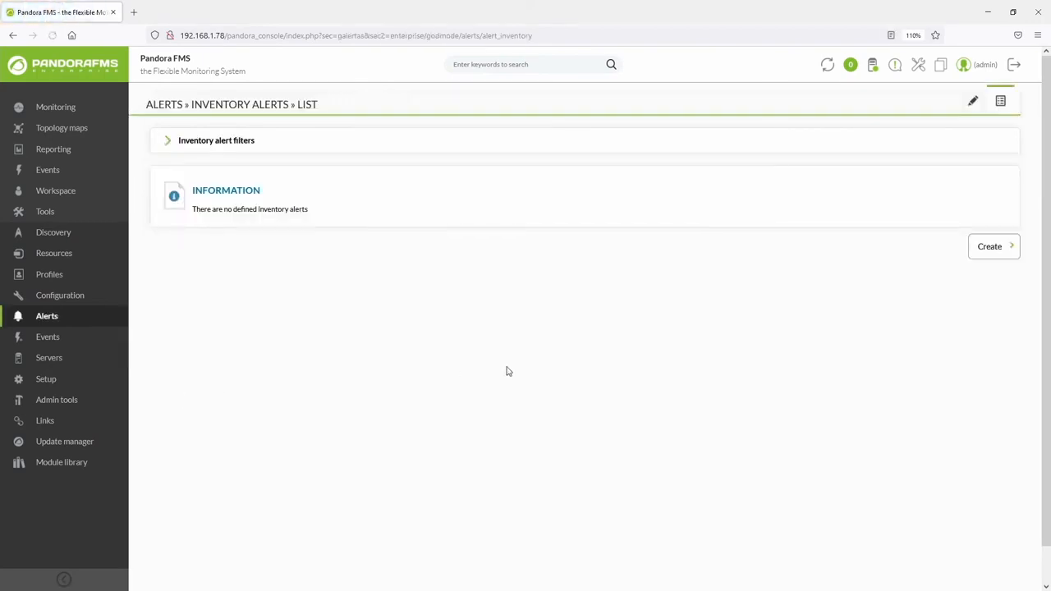
pyautogui.click(990, 248)
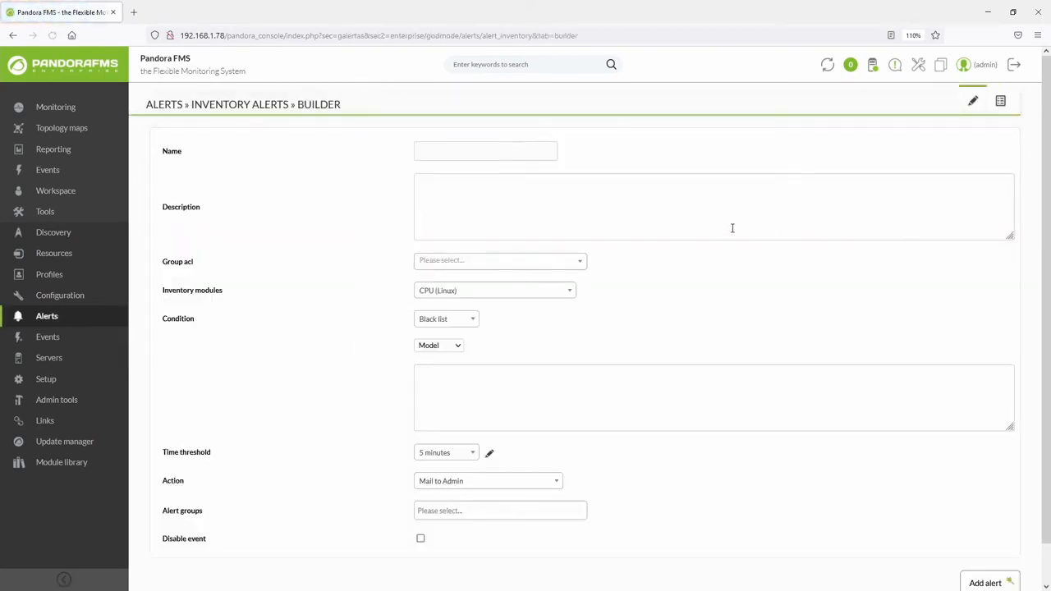
pyautogui.click(465, 152)
pyautogui.write('Software a')
pyautogui.click(465, 263)
pyautogui.click(450, 302)
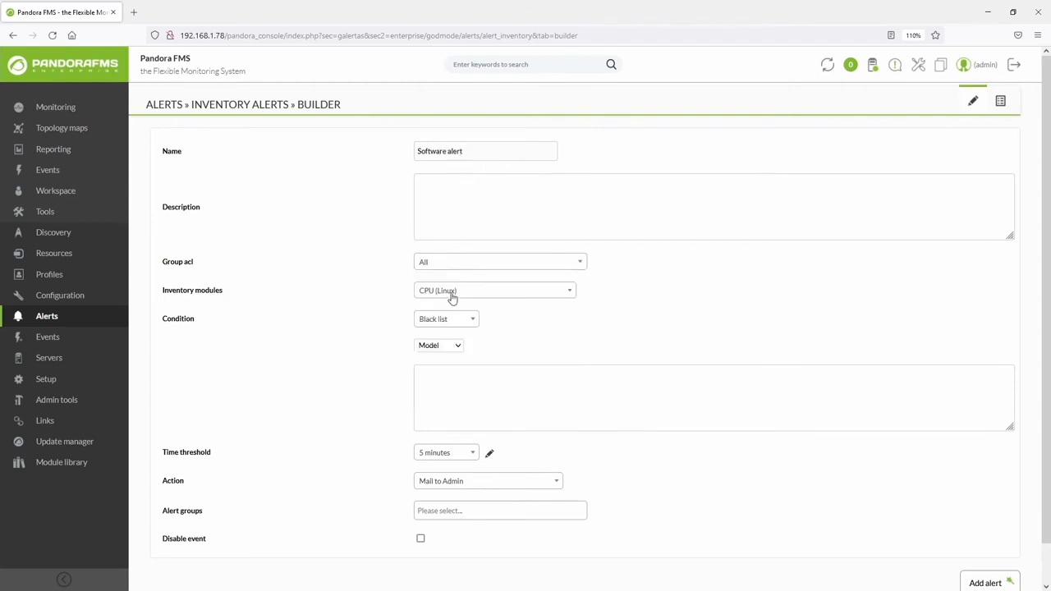
# Set the alert to the Software (Windows) module with a Black list condition on the Name "photoshop" and a 5 minutes time threshold.
pyautogui.click(450, 300)
pyautogui.write('soft')
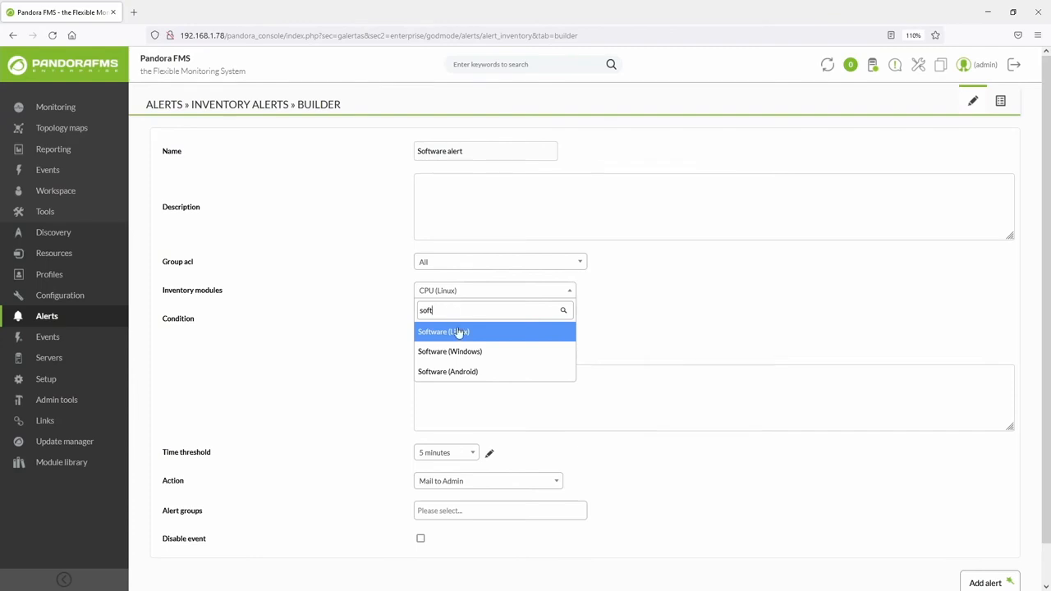
pyautogui.click(458, 351)
pyautogui.click(451, 373)
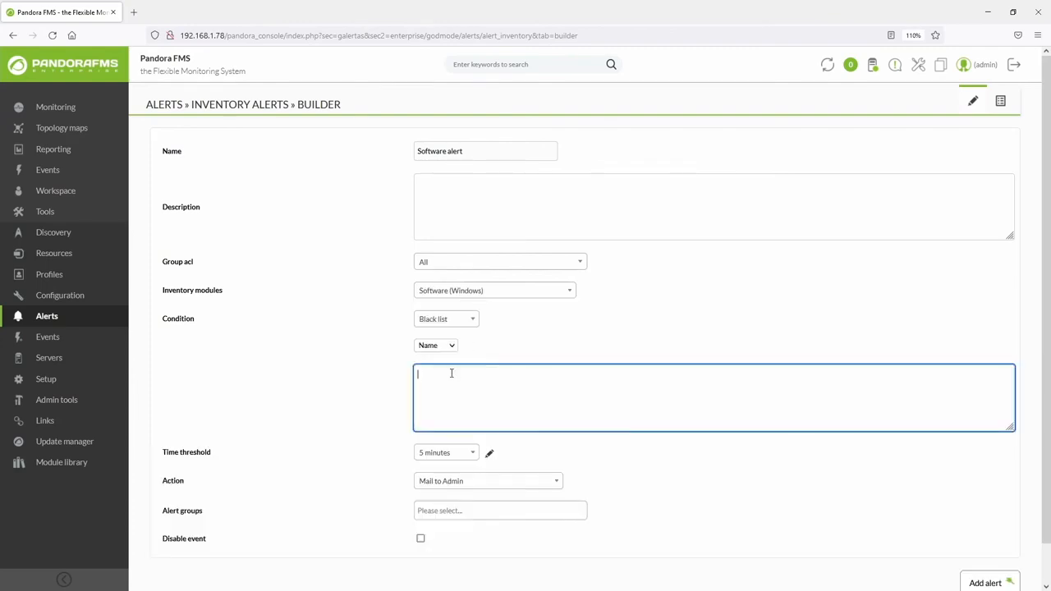
pyautogui.scroll(-1, 529, 402)
pyautogui.click(460, 414)
pyautogui.click(461, 416)
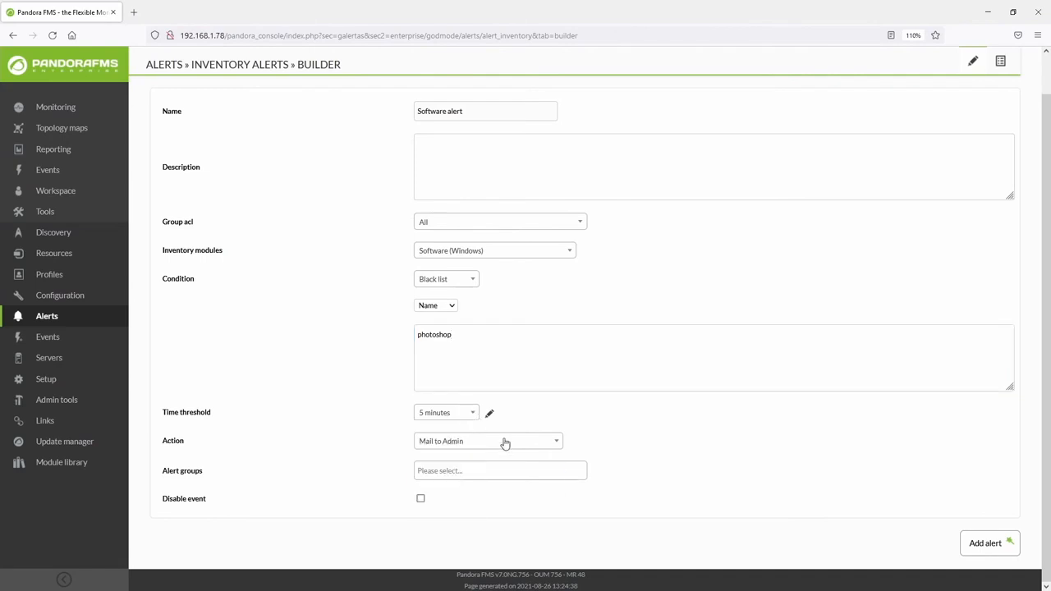
# Assign the Monitoring Event action and the Applications alert group, then add the software alert and return to the alert list.
pyautogui.click(503, 441)
pyautogui.click(486, 500)
pyautogui.click(485, 471)
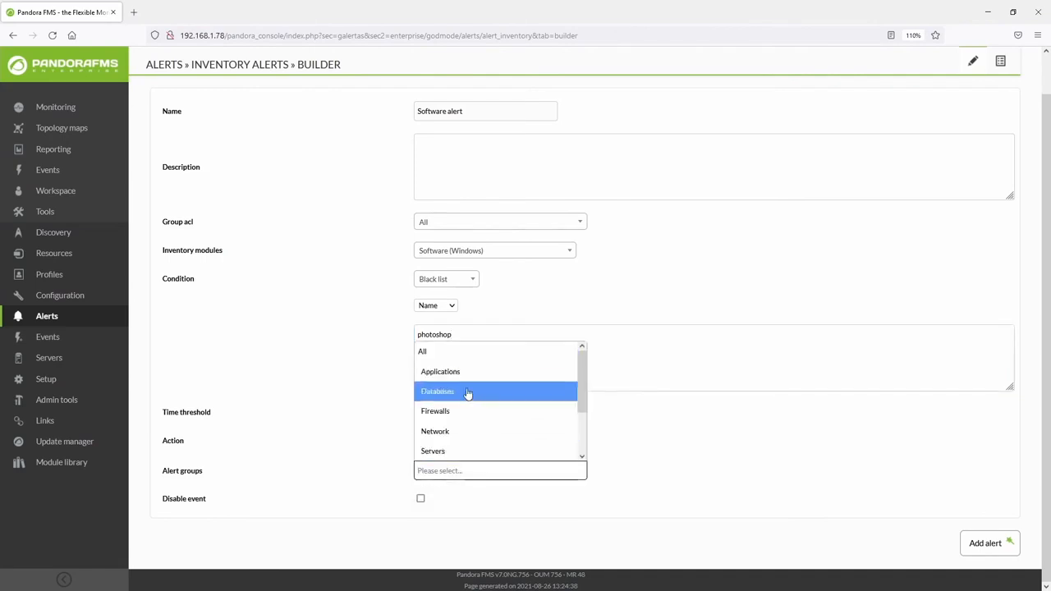
pyautogui.click(460, 374)
pyautogui.click(984, 543)
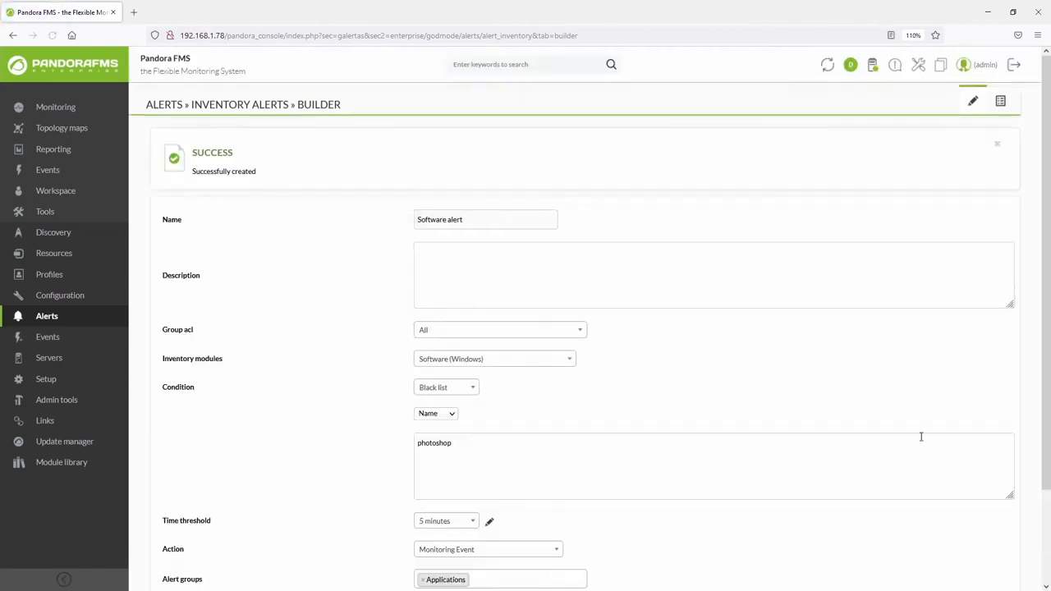
pyautogui.click(1000, 101)
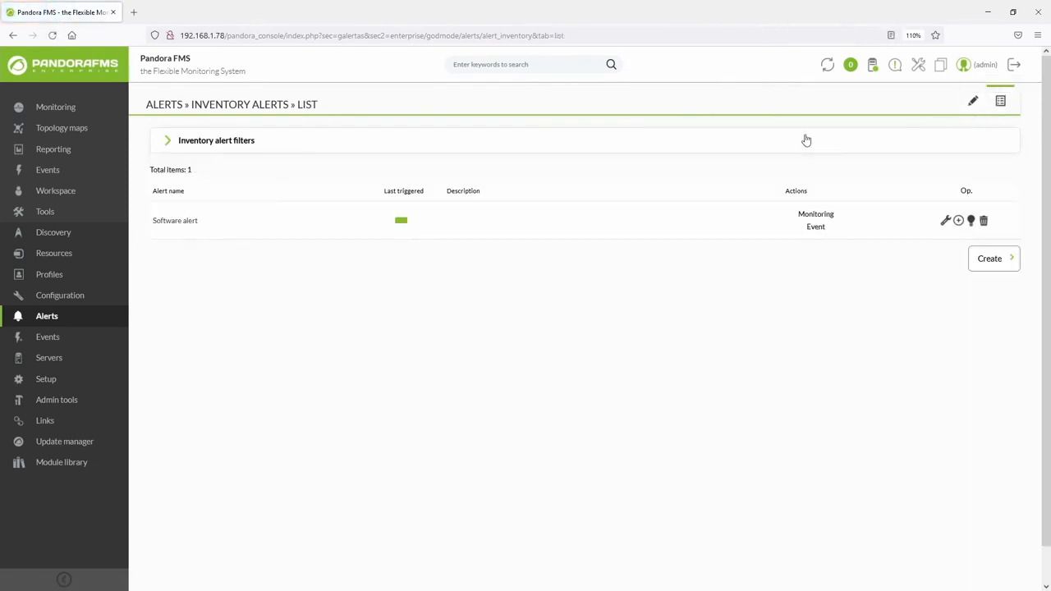
# Start another inventory alert named "User alert" with group ACL All and the Users (Windows) inventory module.
pyautogui.click(982, 261)
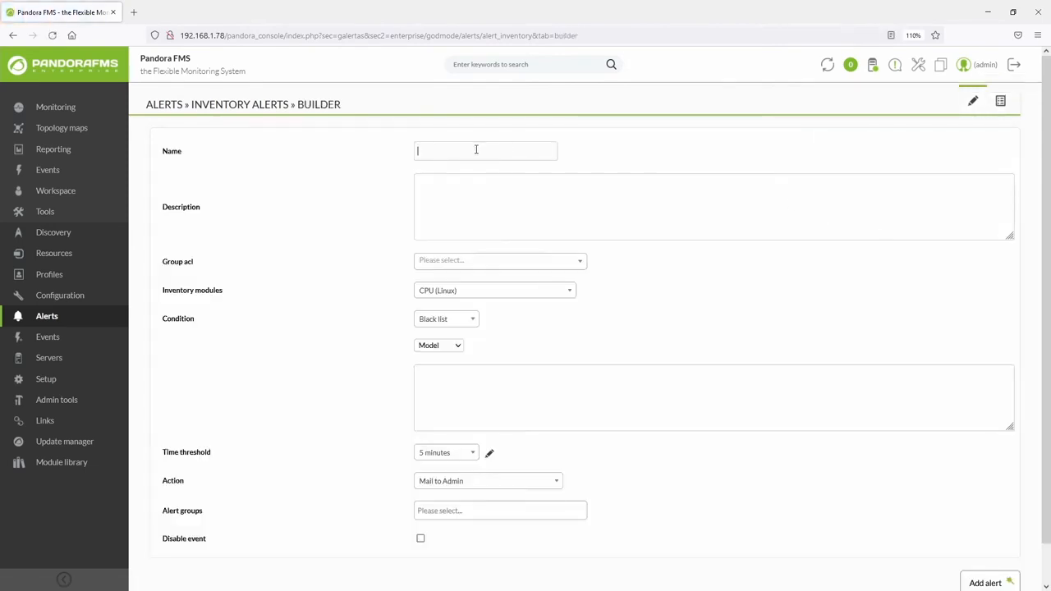
pyautogui.click(463, 261)
pyautogui.click(455, 305)
pyautogui.click(458, 294)
pyautogui.write('us')
pyautogui.click(460, 352)
# Set the user alert's condition to a White list on the User field with the value "pandora".
pyautogui.click(452, 319)
pyautogui.click(442, 378)
pyautogui.click(445, 346)
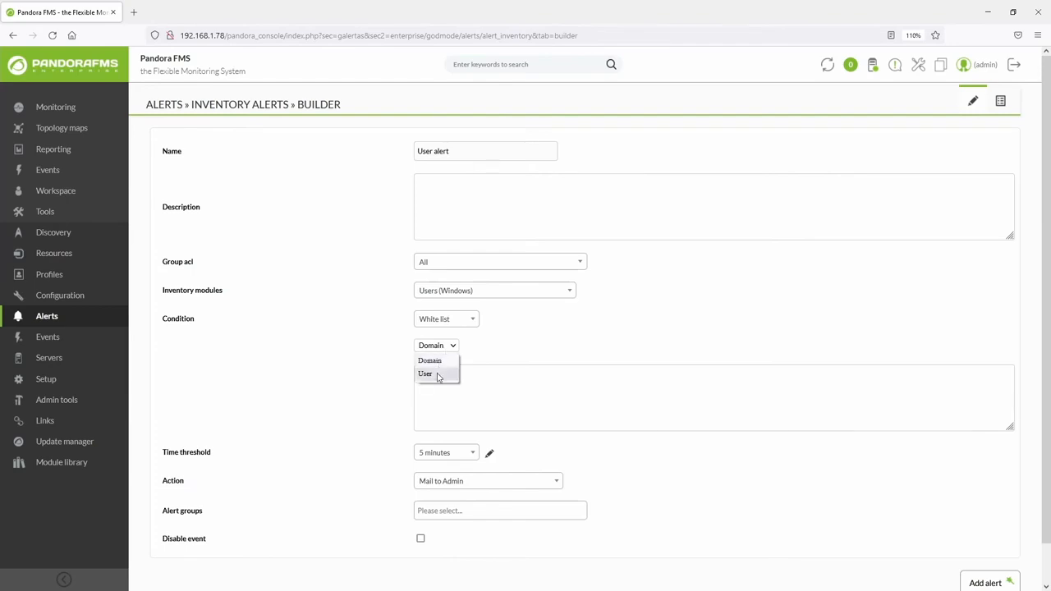
pyautogui.click(439, 375)
pyautogui.click(454, 380)
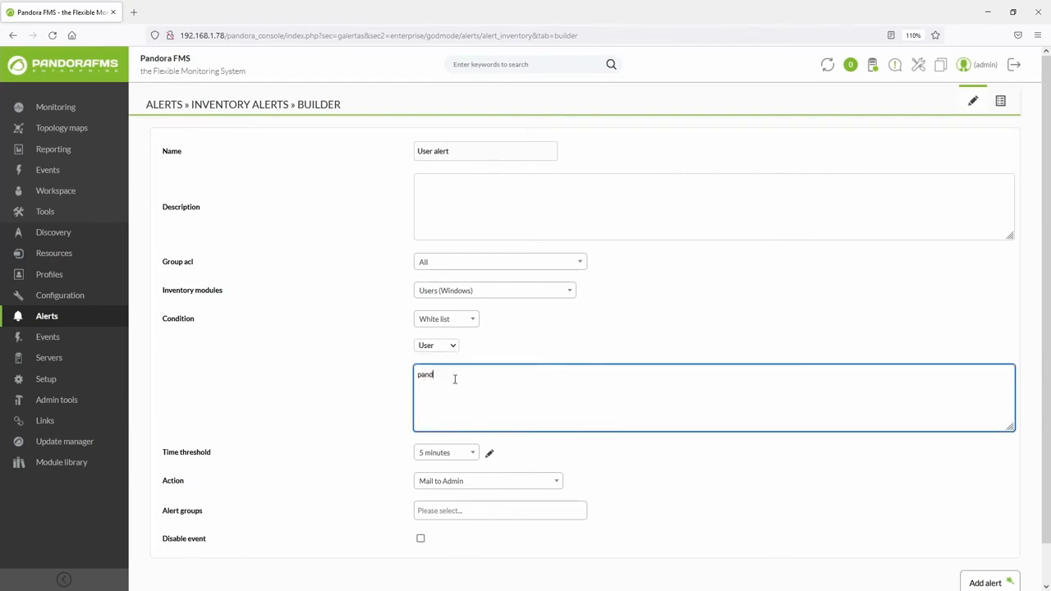
# Assign the Monitoring Event action and the Applications alert group, then add the user alert and return to the alert list.
pyautogui.scroll(-1, 584, 433)
pyautogui.click(551, 441)
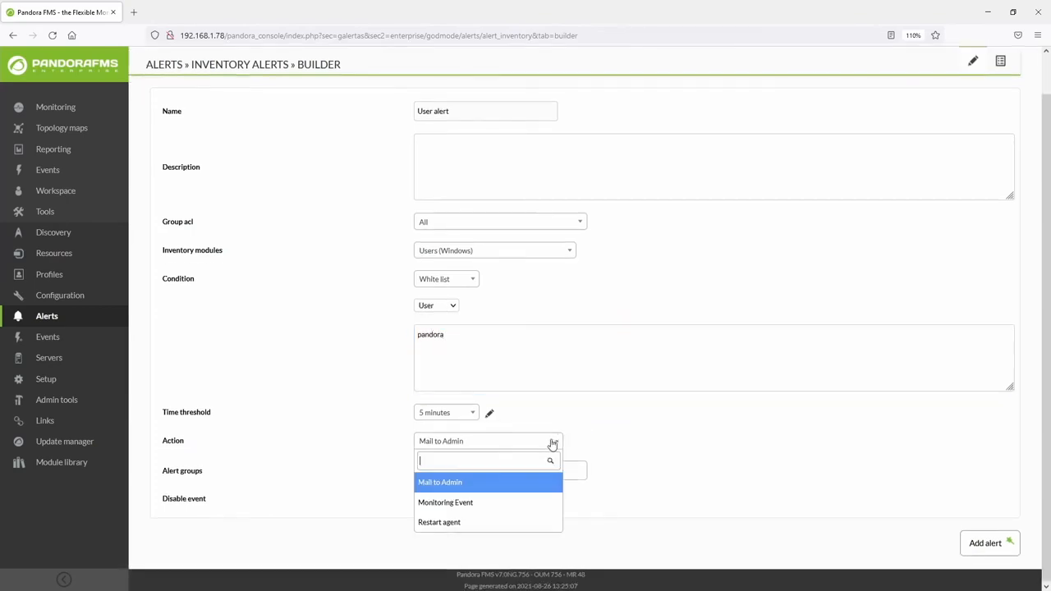
pyautogui.click(503, 498)
pyautogui.click(499, 470)
pyautogui.click(469, 368)
pyautogui.click(977, 543)
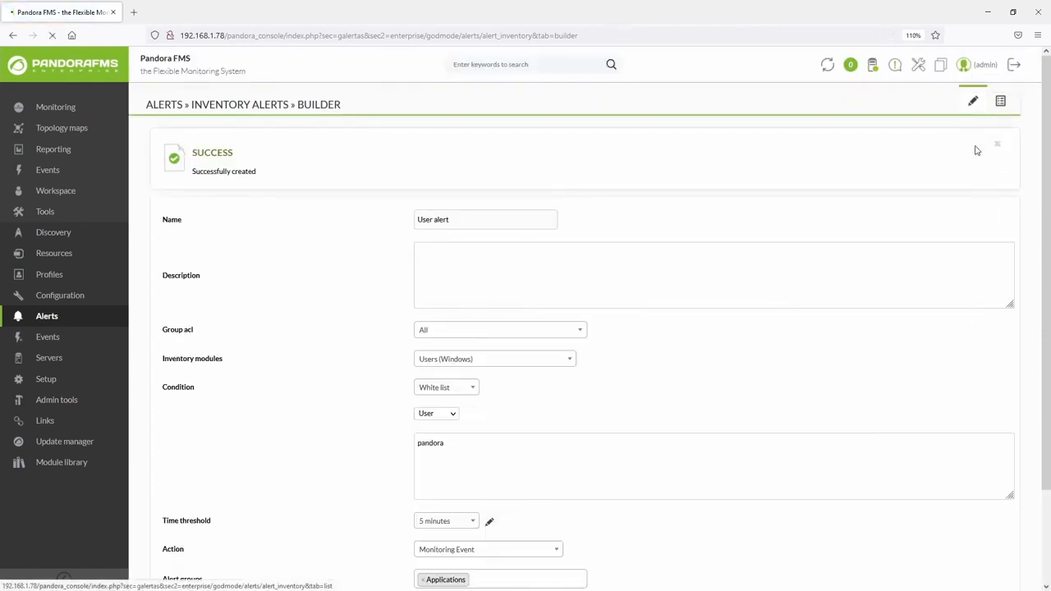
pyautogui.click(1001, 101)
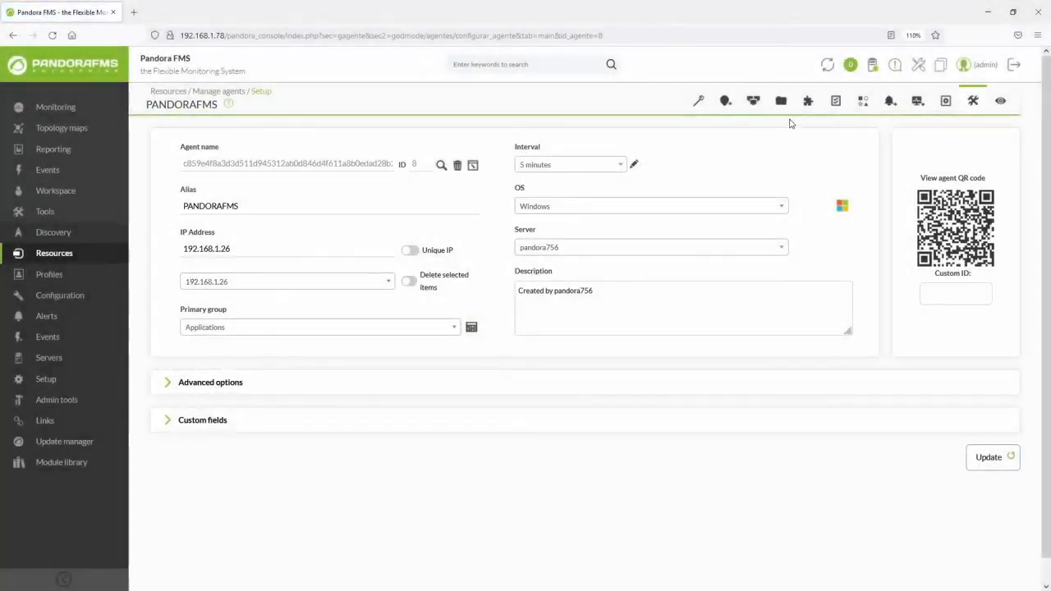
# Add an advanced plugin to the PANDORAFMS agent: module_plugin cscript.exe //B //t:20 "%PROGRAMFILES%\Pandora_Agent\util\monitors.vbs", module_crontab * * * * *, enclosed in module_begin and module_end.
pyautogui.click(808, 100)
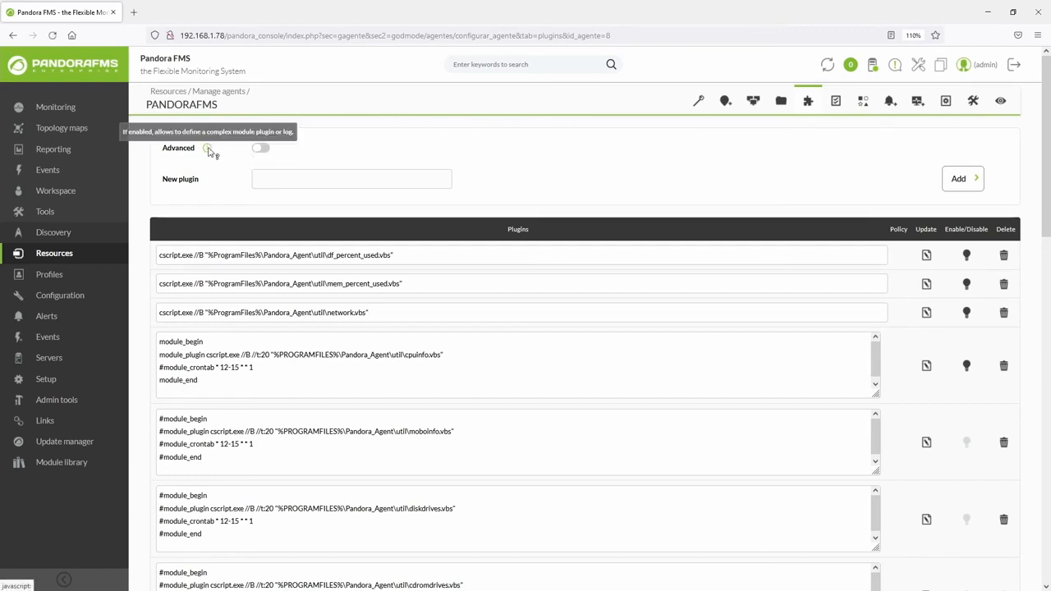
pyautogui.click(260, 148)
pyautogui.click(279, 176)
pyautogui.write('module_plugin')
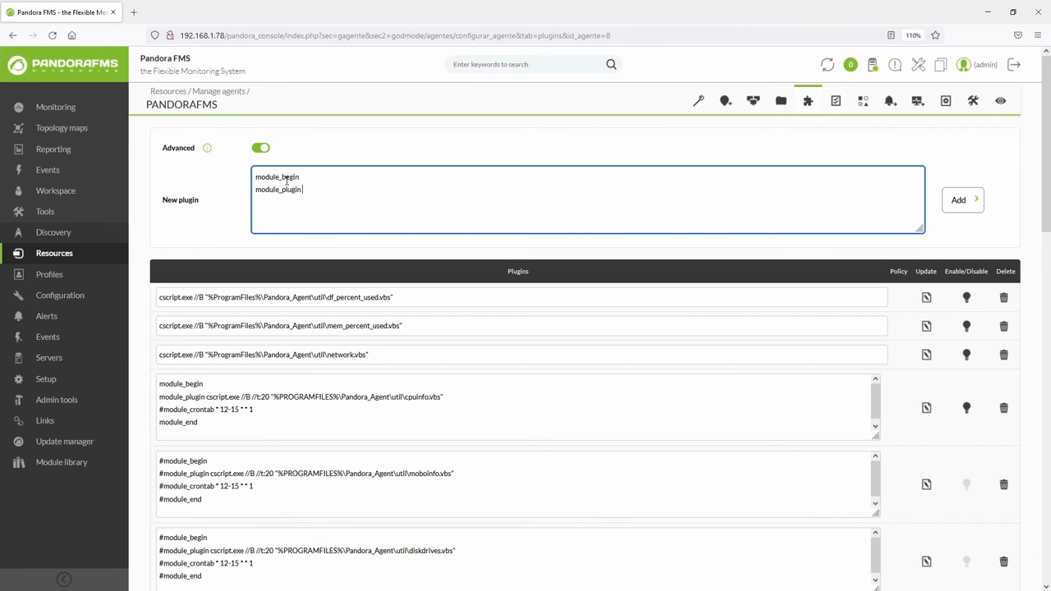
pyautogui.write('cscript.exe //B //t:20 "%PROGRAMFILES%\\Pandora_Agent\\util\\monitors.vbs"')
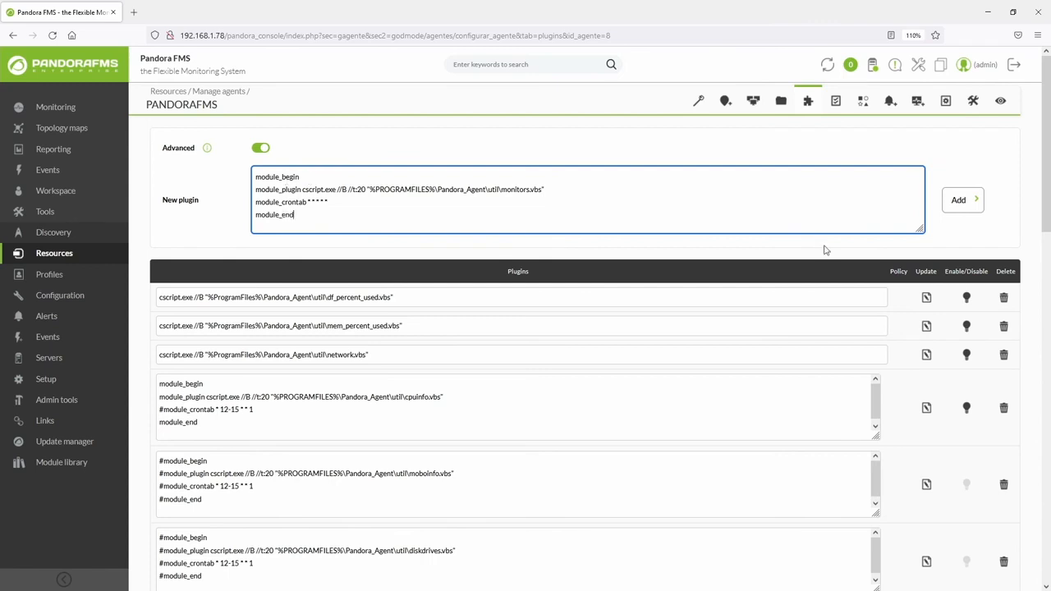
pyautogui.click(960, 201)
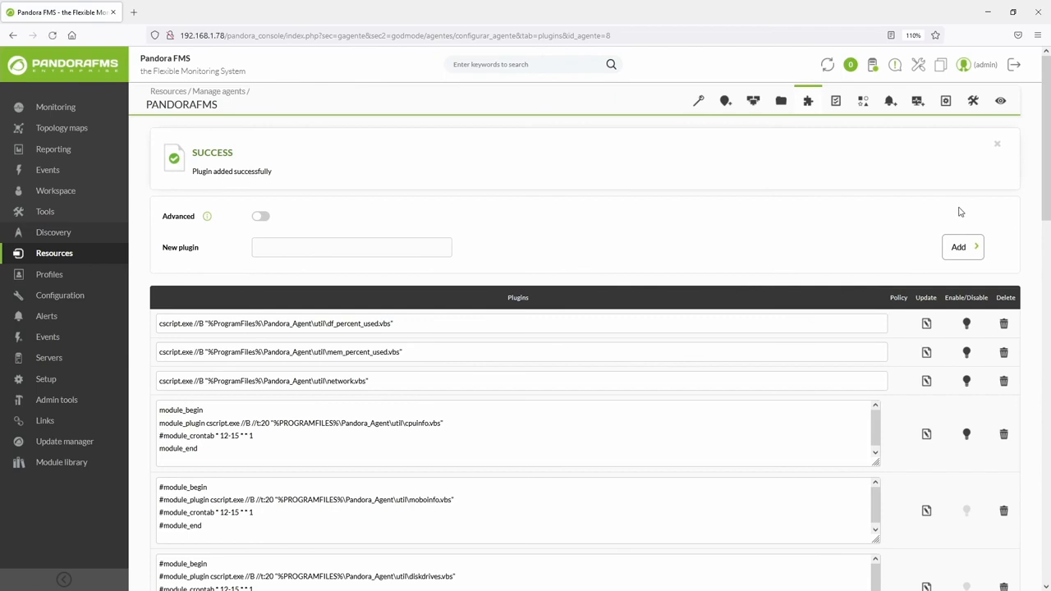
# View the PANDORAFMS agent's inventory and check the Monitors table at its end.
pyautogui.click(1001, 104)
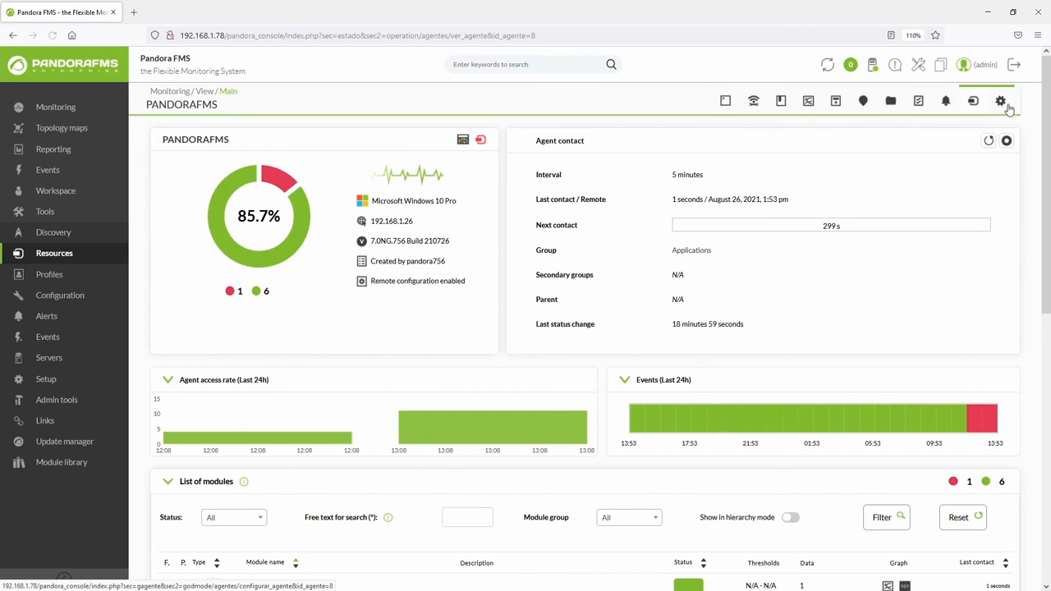
pyautogui.click(919, 103)
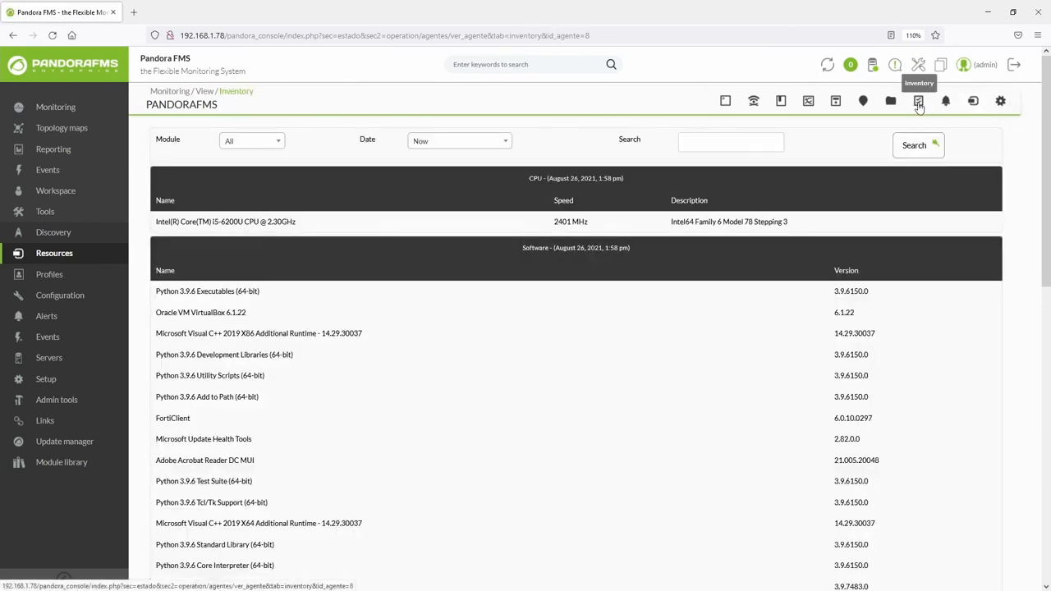
pyautogui.moveTo(1042, 133); pyautogui.dragTo(1043, 431)
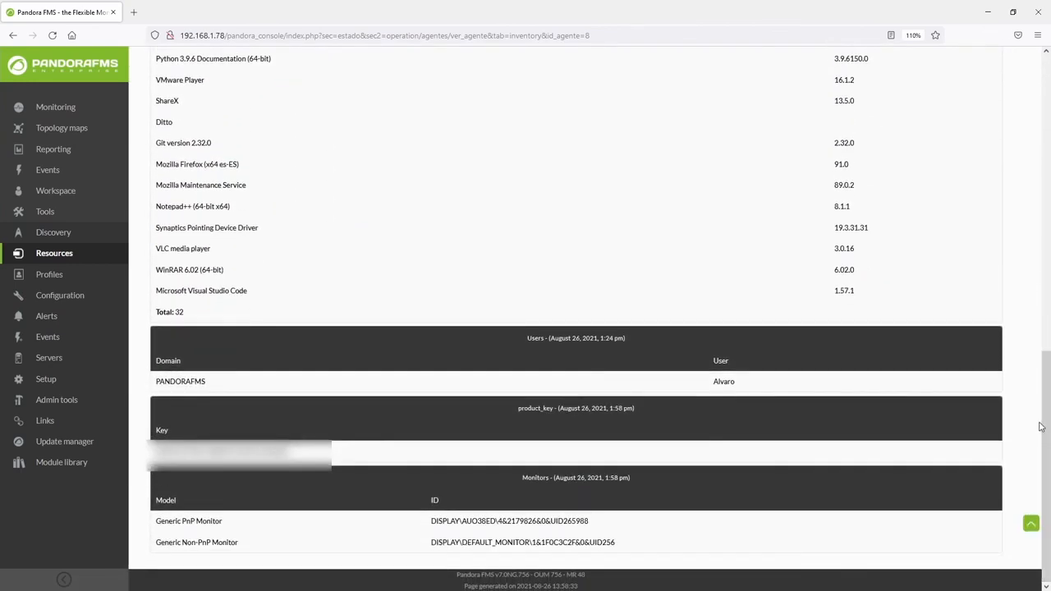